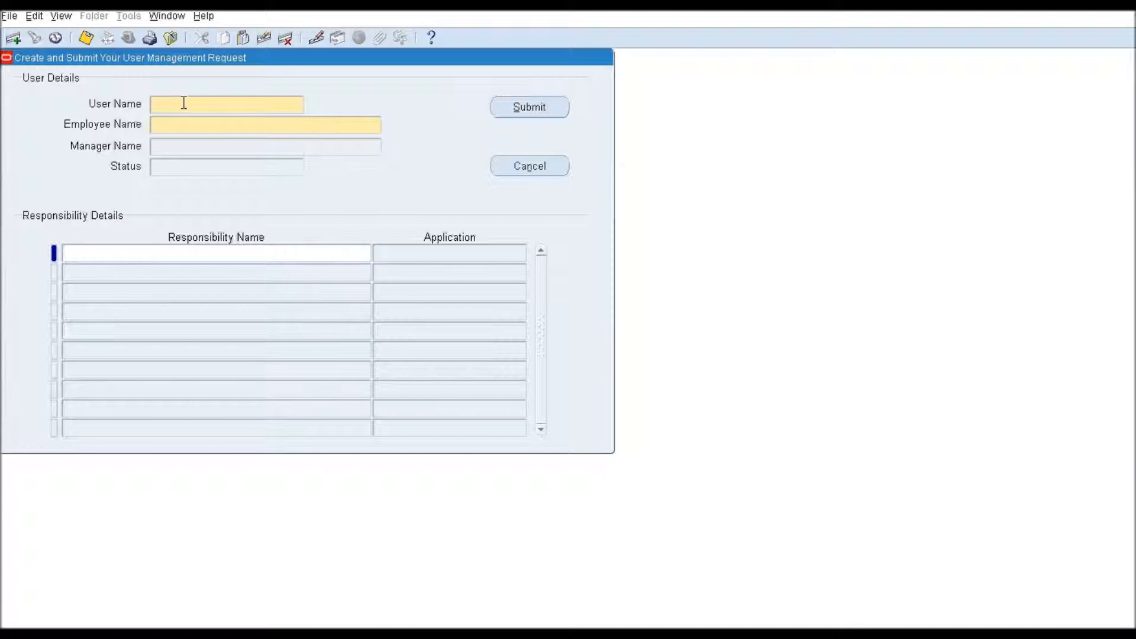
# Step: Enter the employee's full name in the Employee Name field
pyautogui.press('Tab')
pyautogui.moveTo(236, 125); pyautogui.dragTo(151, 126)
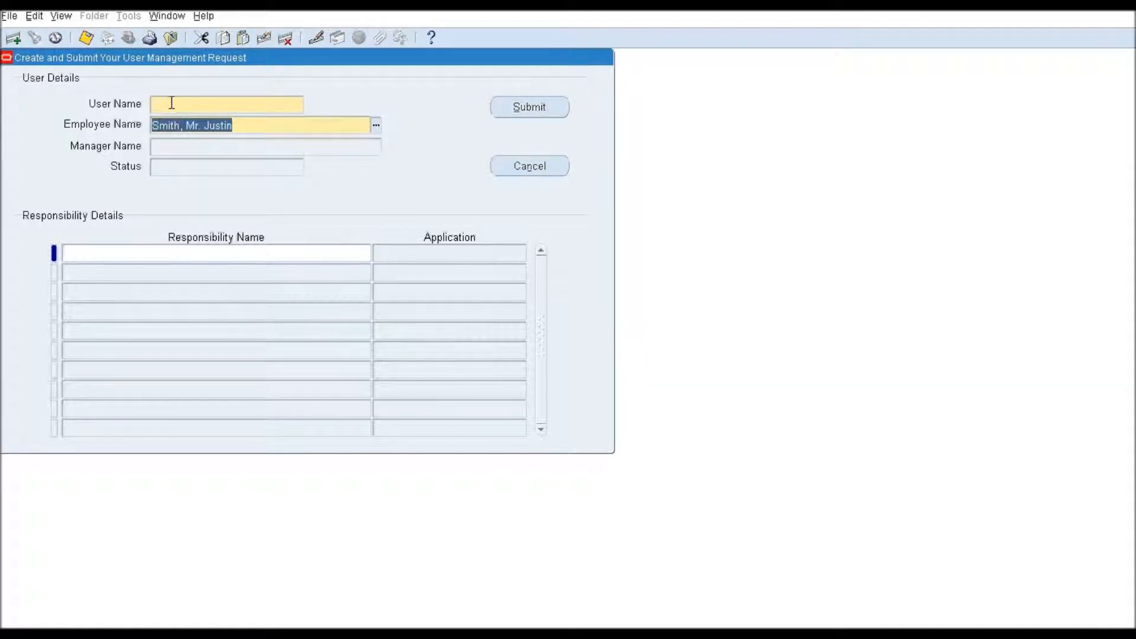
# Step: Enter the new user name so the manager's name fills in automatically
pyautogui.click(171, 103)
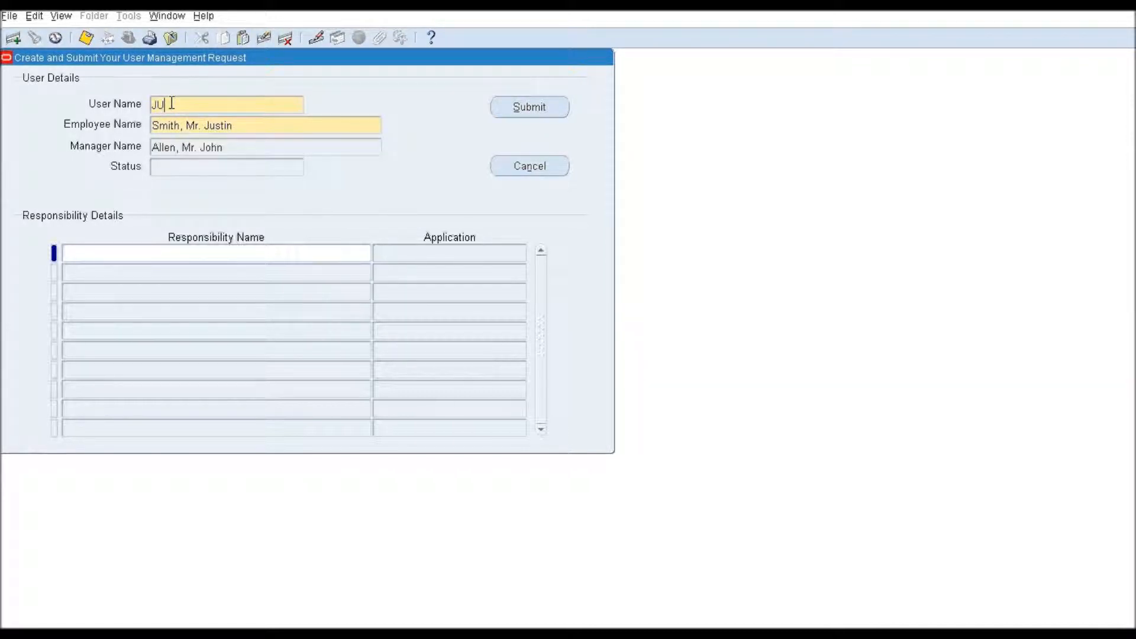
pyautogui.click(246, 152)
pyautogui.click(254, 146)
pyautogui.moveTo(253, 146); pyautogui.dragTo(148, 145)
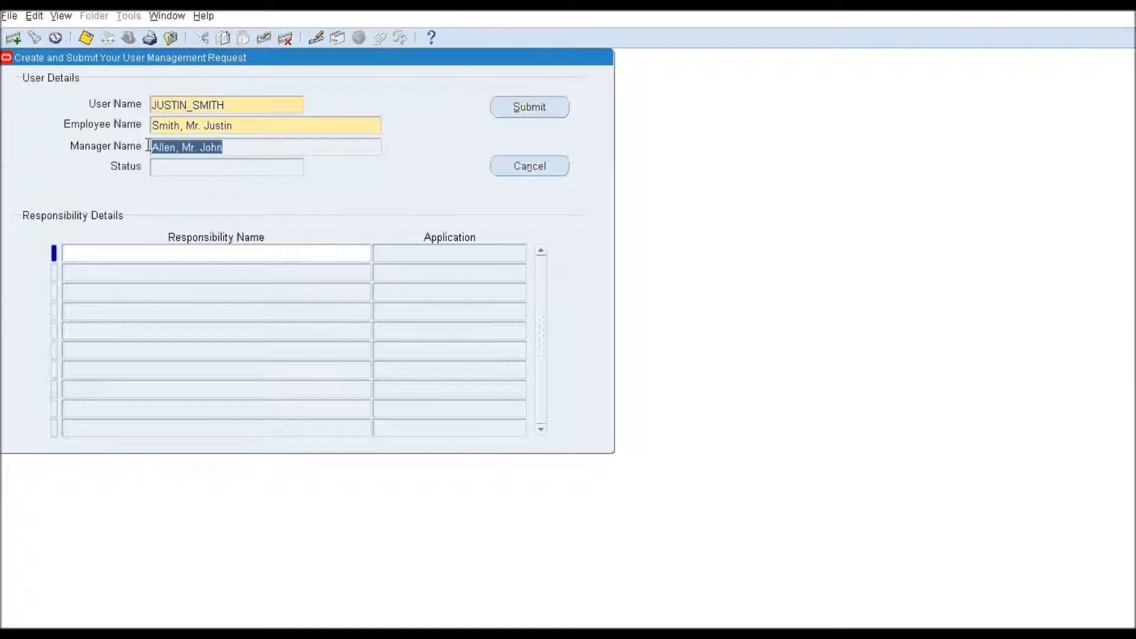
pyautogui.click(102, 253)
# Step: Add Technevo User Management and Receivables, Vision Operations (USA) using wildcard lookups
pyautogui.write('Technevo')
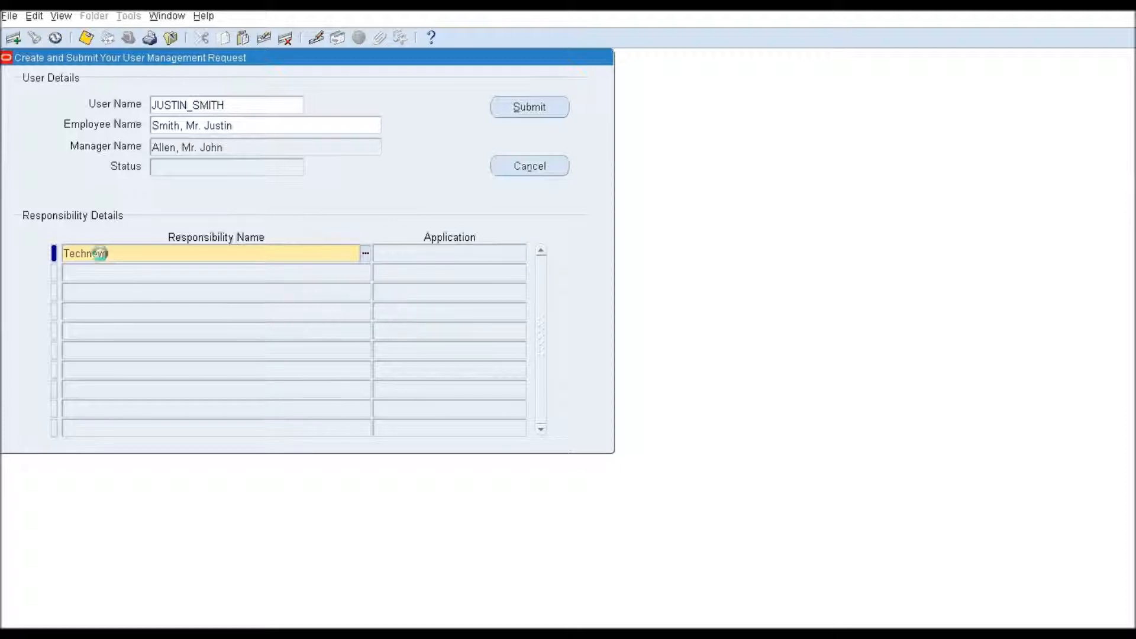
pyautogui.press('Tab')
pyautogui.doubleClick(150, 365)
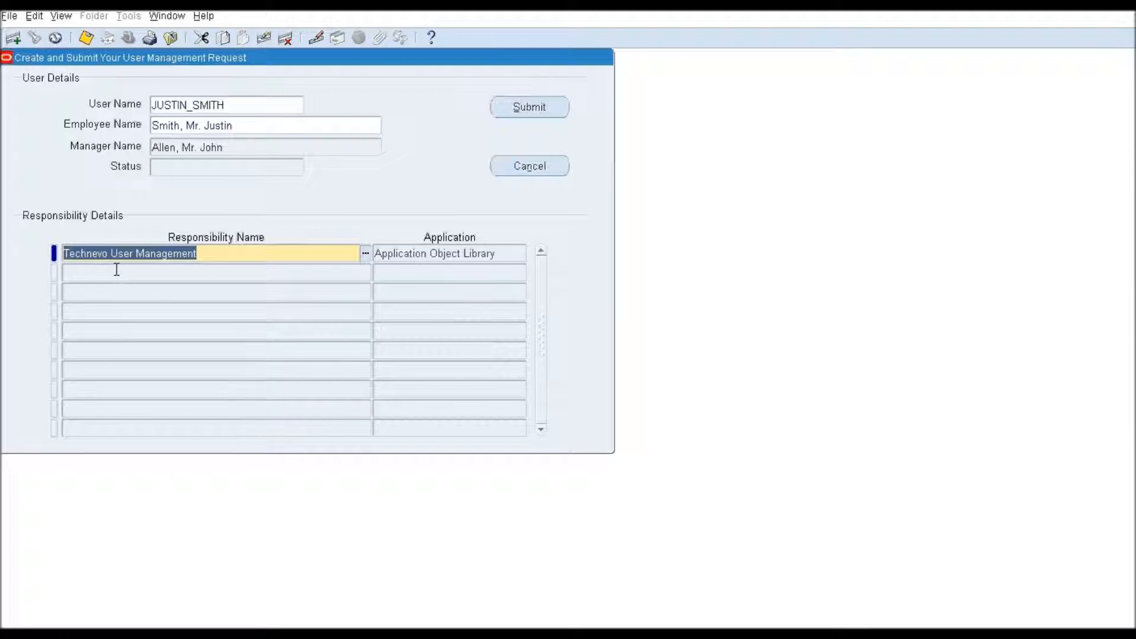
pyautogui.click(116, 270)
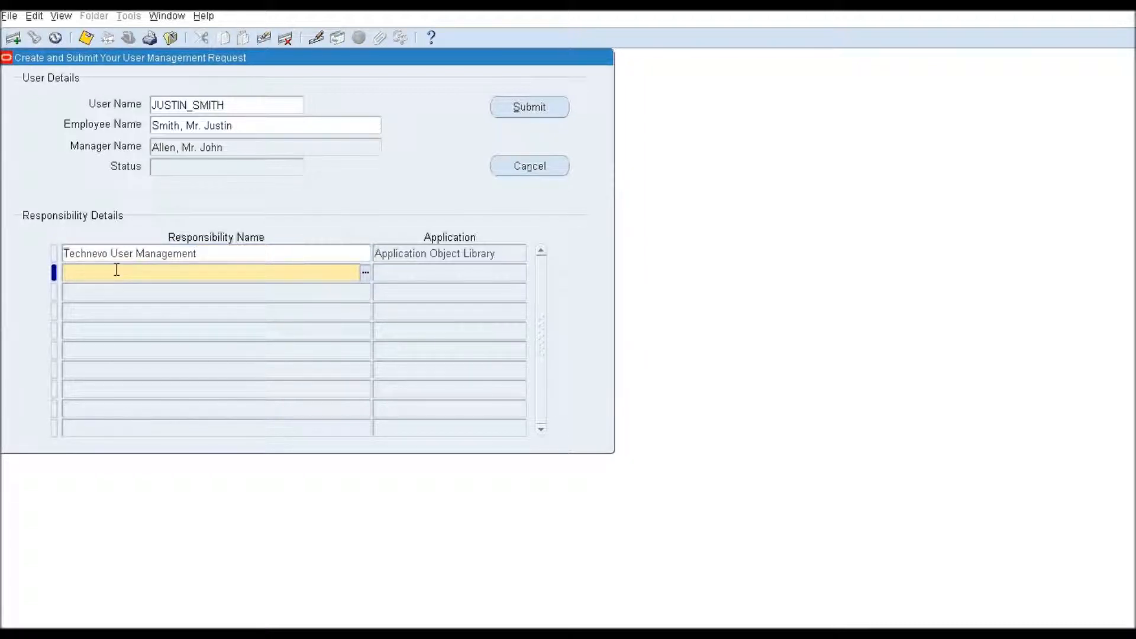
pyautogui.write('Receive')
pyautogui.write('bles%Vis%Oper')
pyautogui.press('Tab')
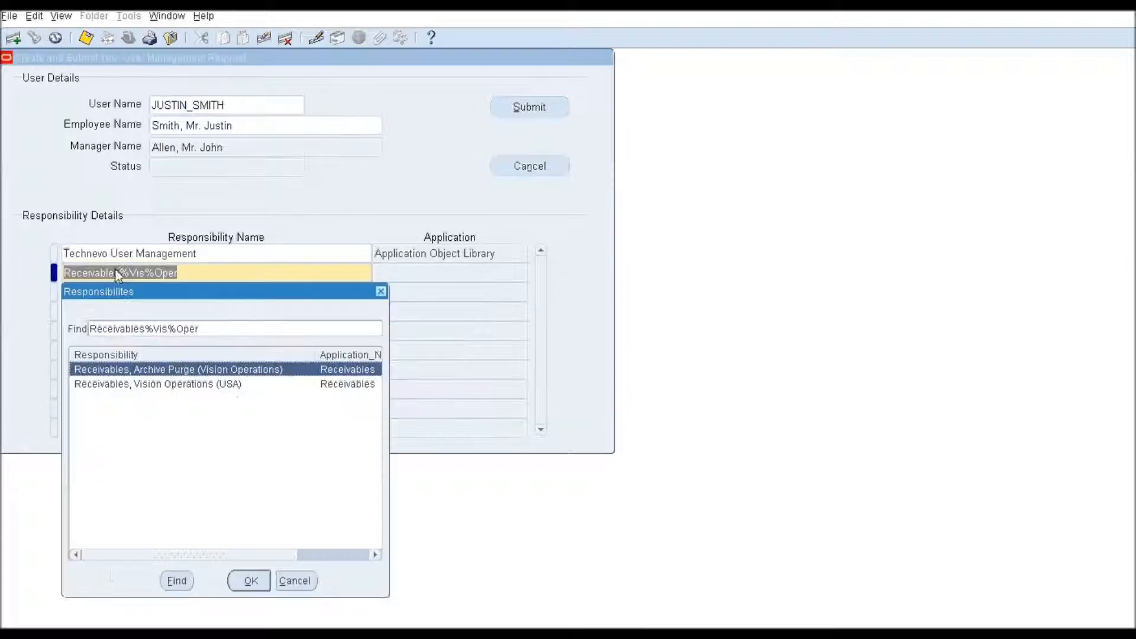
pyautogui.doubleClick(196, 385)
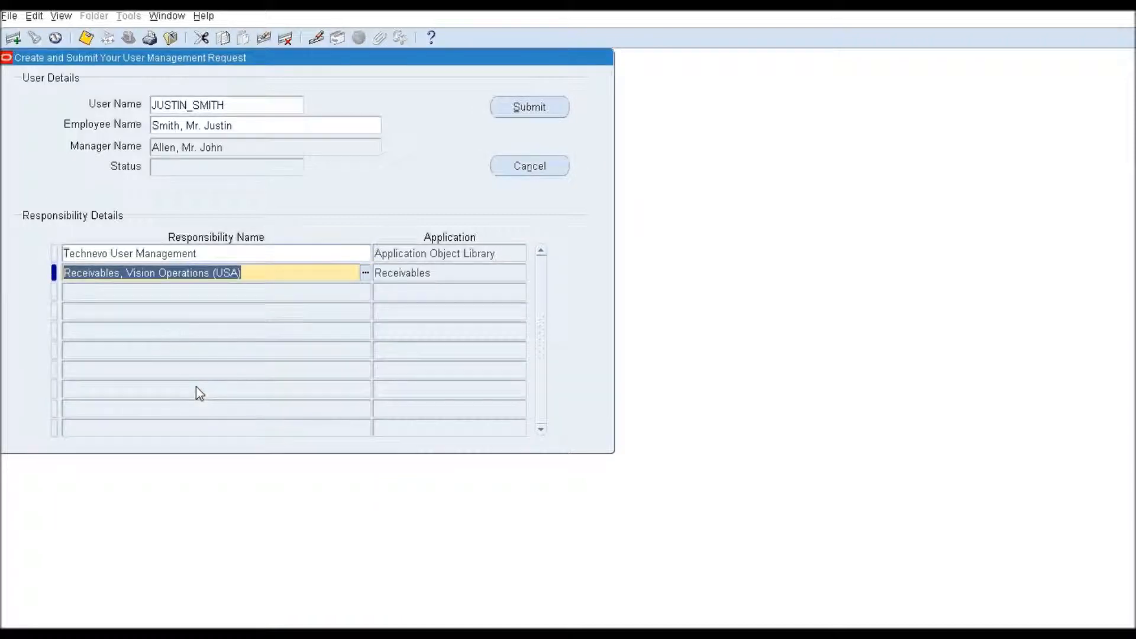
# Step: Add the Cash Management, Vision Operations (USA) responsibility in the third row
pyautogui.click(132, 294)
pyautogui.write('Cash Man')
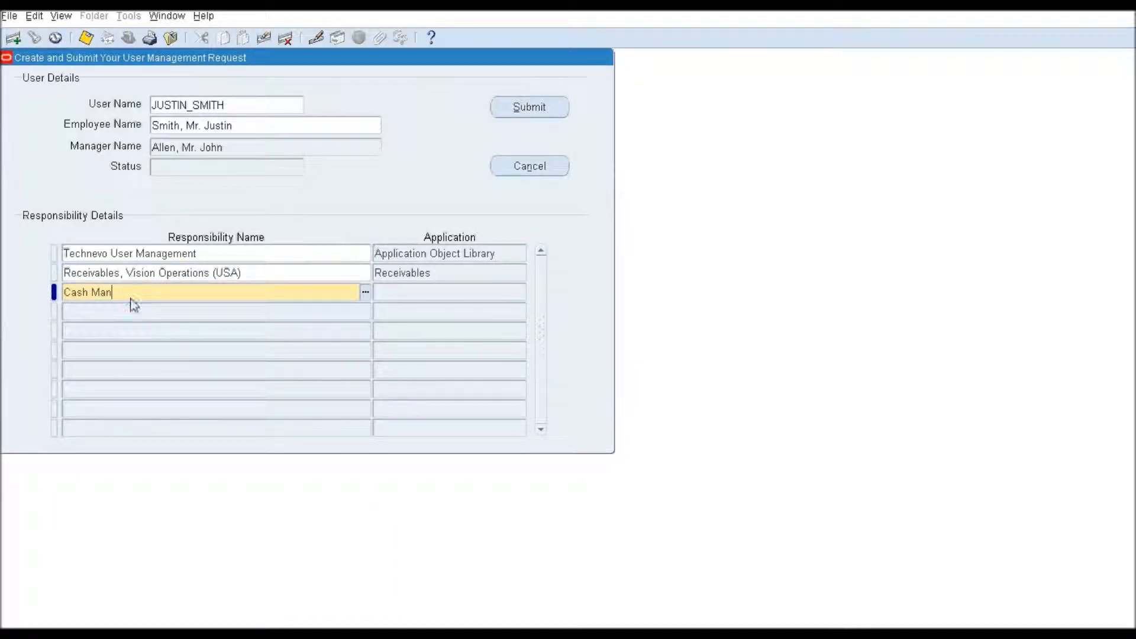
pyautogui.press('Tab')
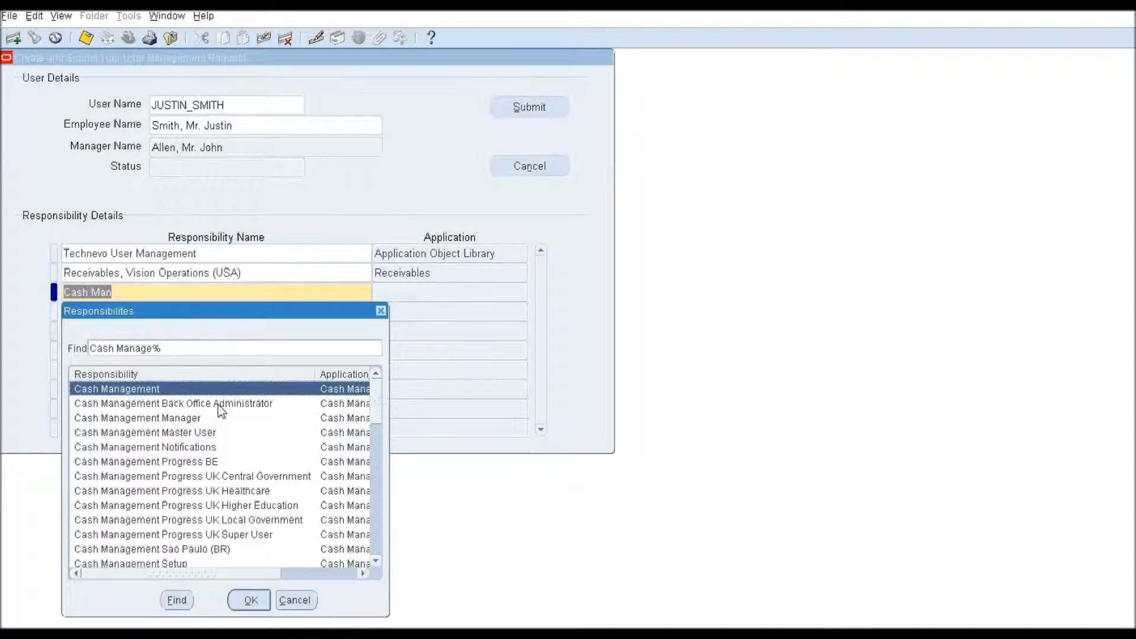
pyautogui.click(377, 539)
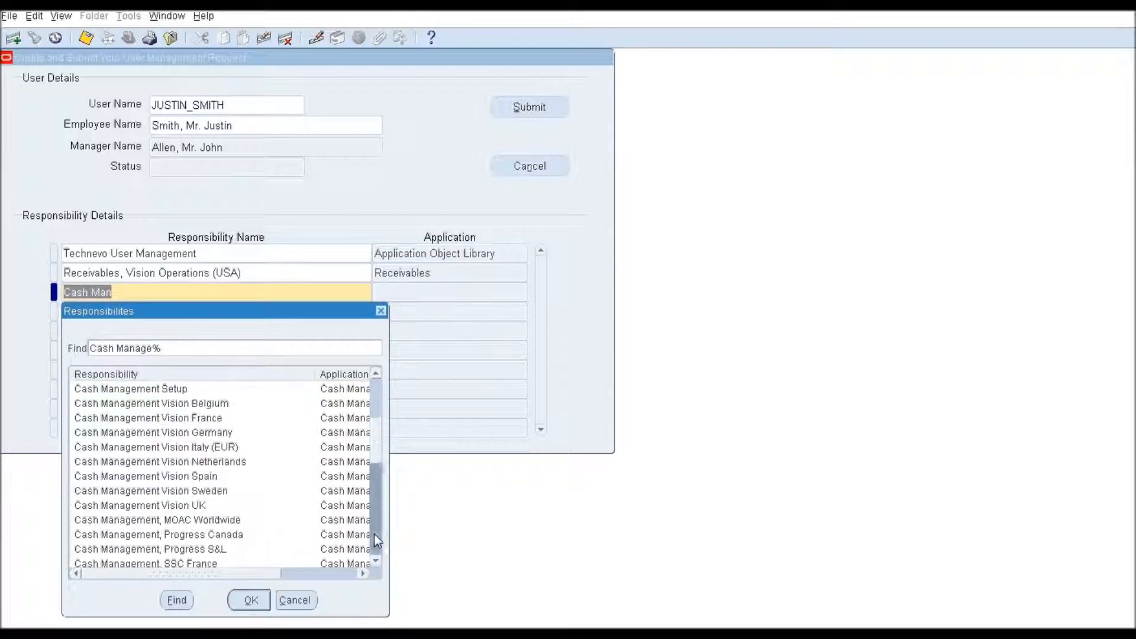
pyautogui.click(375, 535)
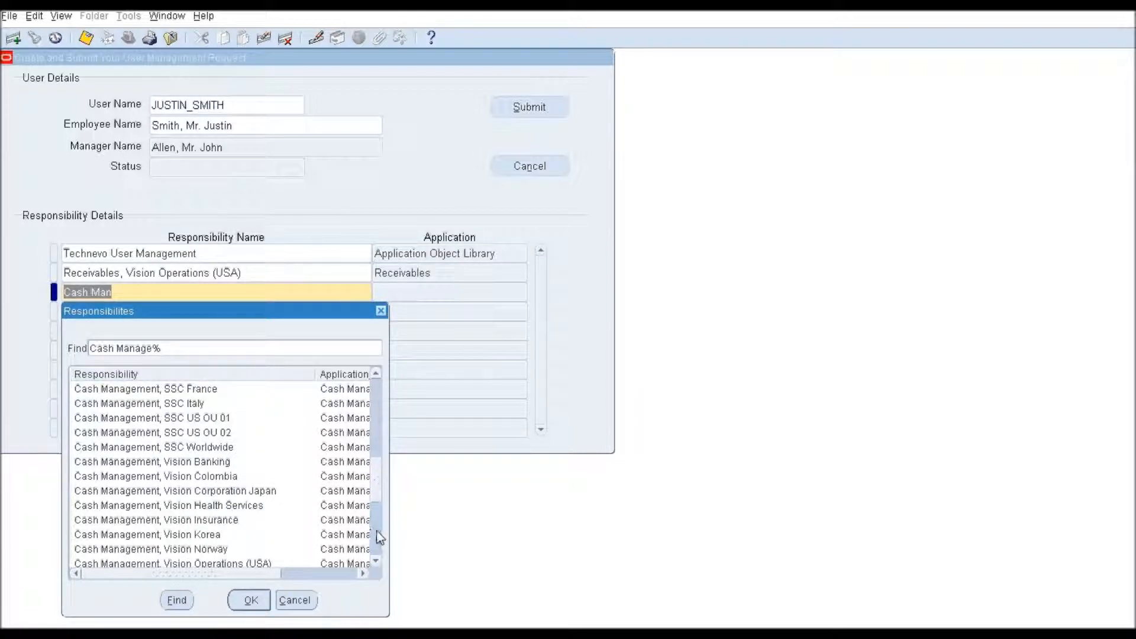
pyautogui.click(372, 532)
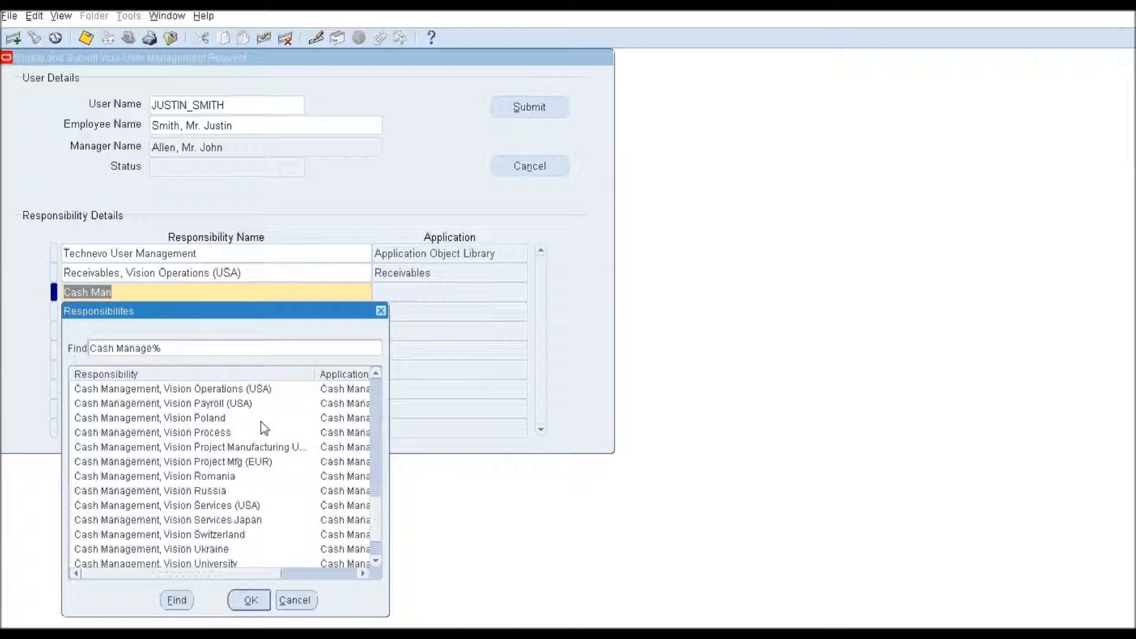
pyautogui.doubleClick(249, 392)
# Step: Add Order Management User, Vision Operations (USA) and Application Developer responsibilities
pyautogui.click(136, 312)
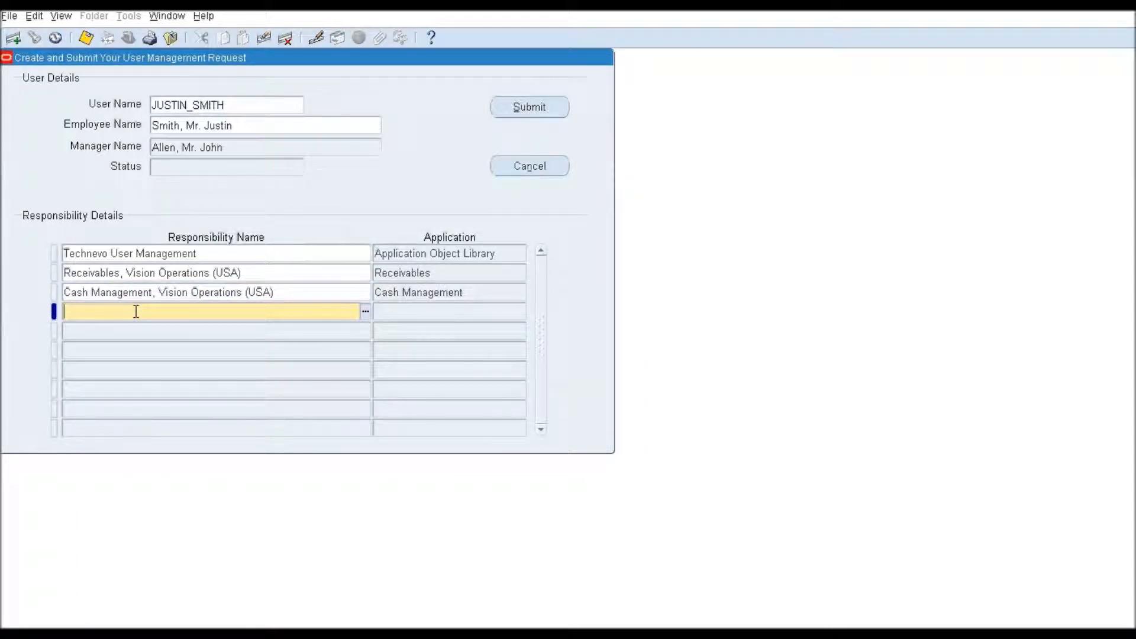
pyautogui.write('Order Man%Vis%Oper')
pyautogui.press('Tab')
pyautogui.doubleClick(253, 423)
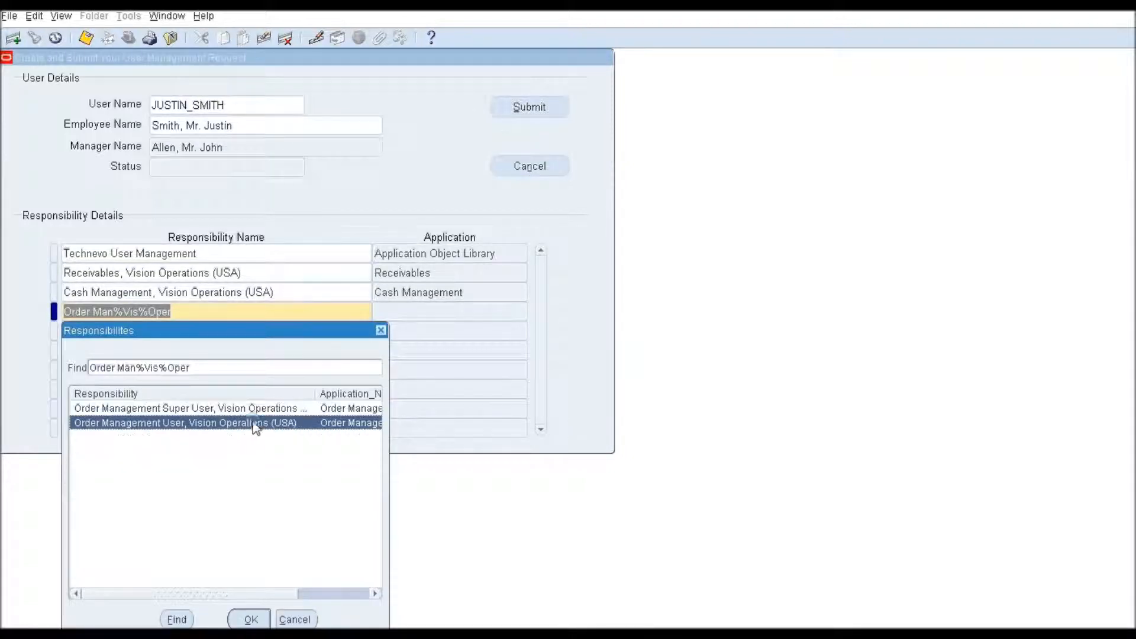
pyautogui.click(122, 330)
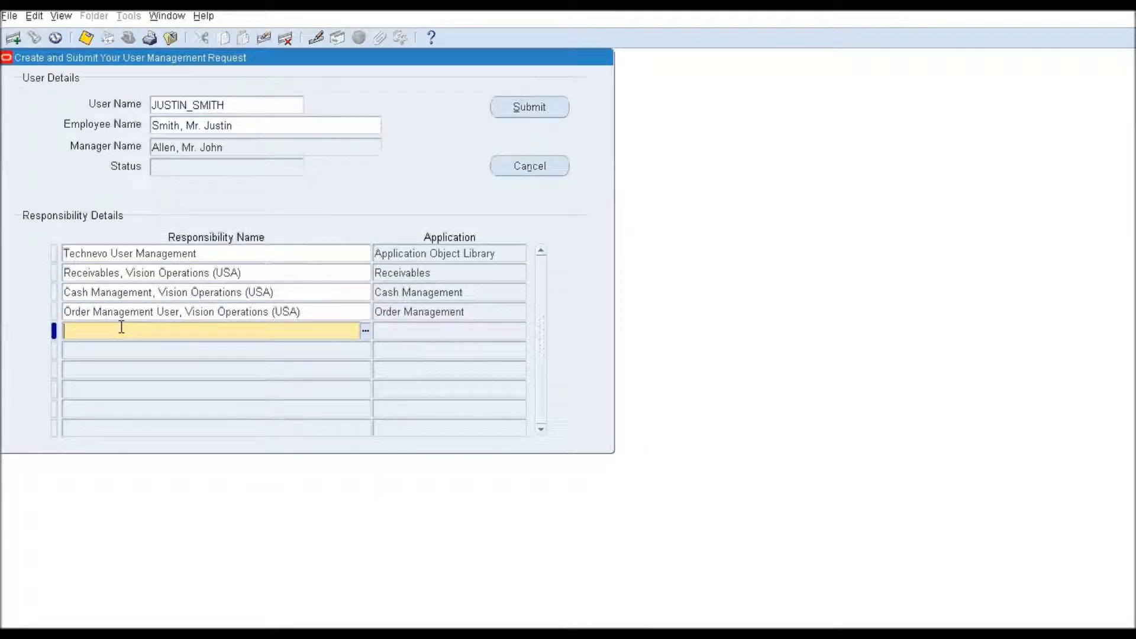
pyautogui.write('Application Developer')
pyautogui.press('Tab')
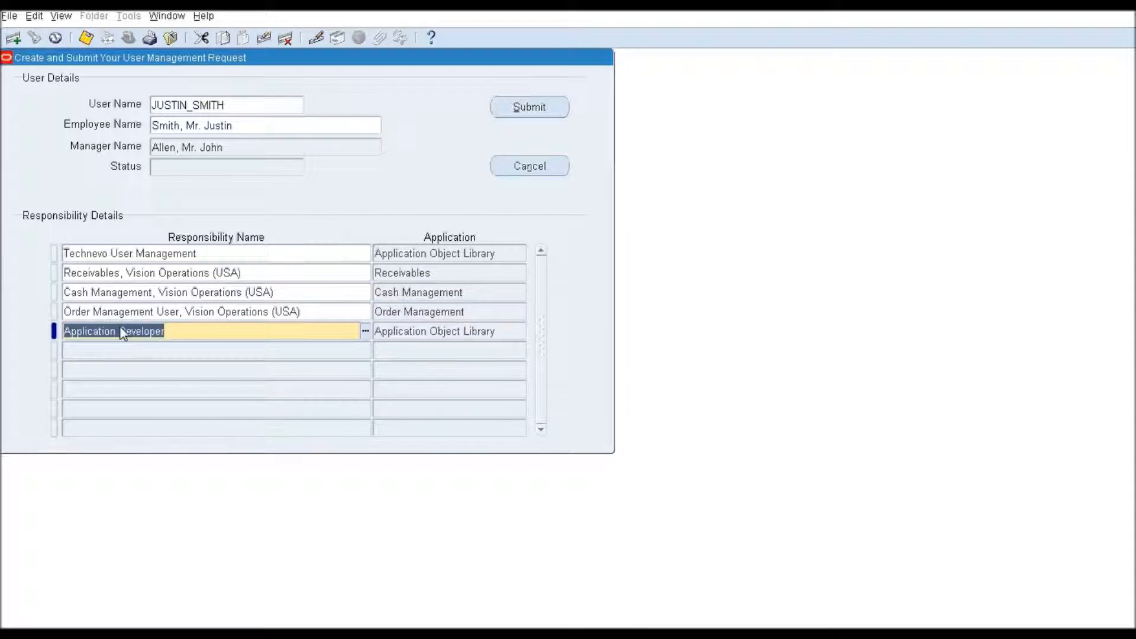
pyautogui.click(234, 311)
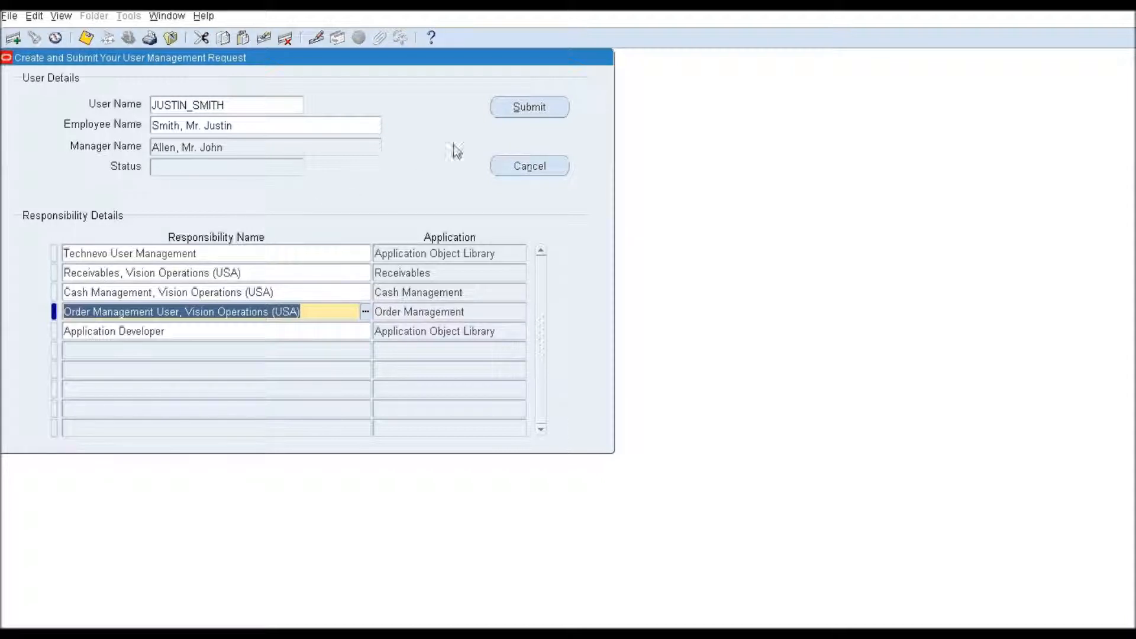
# Step: Submit the new-user request and acknowledge the confirmation note
pyautogui.click(531, 106)
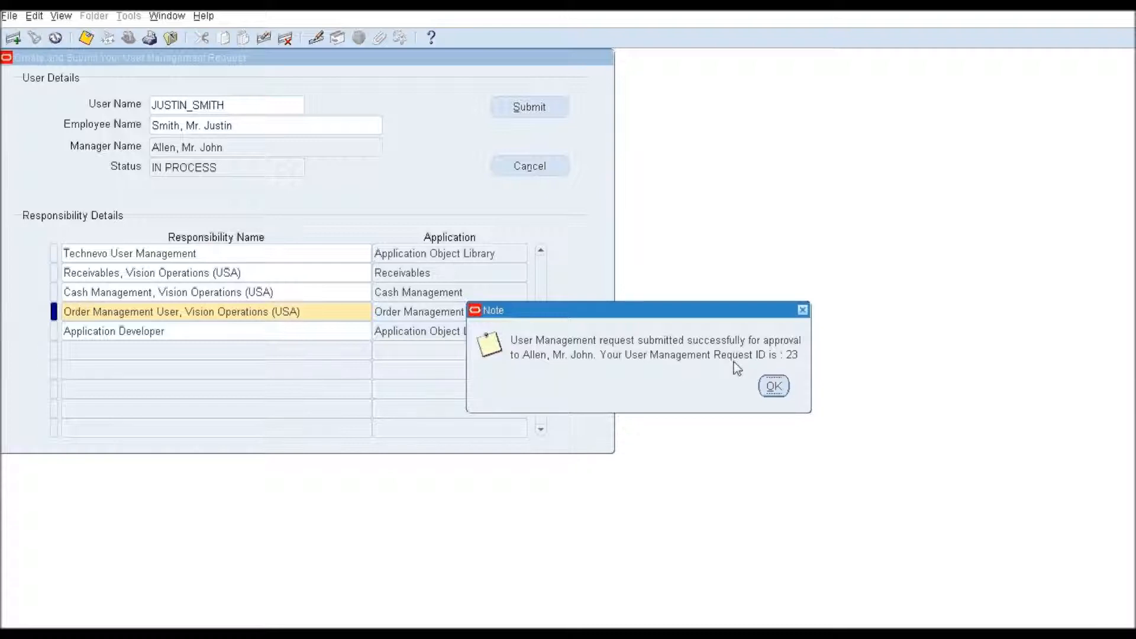
pyautogui.click(774, 387)
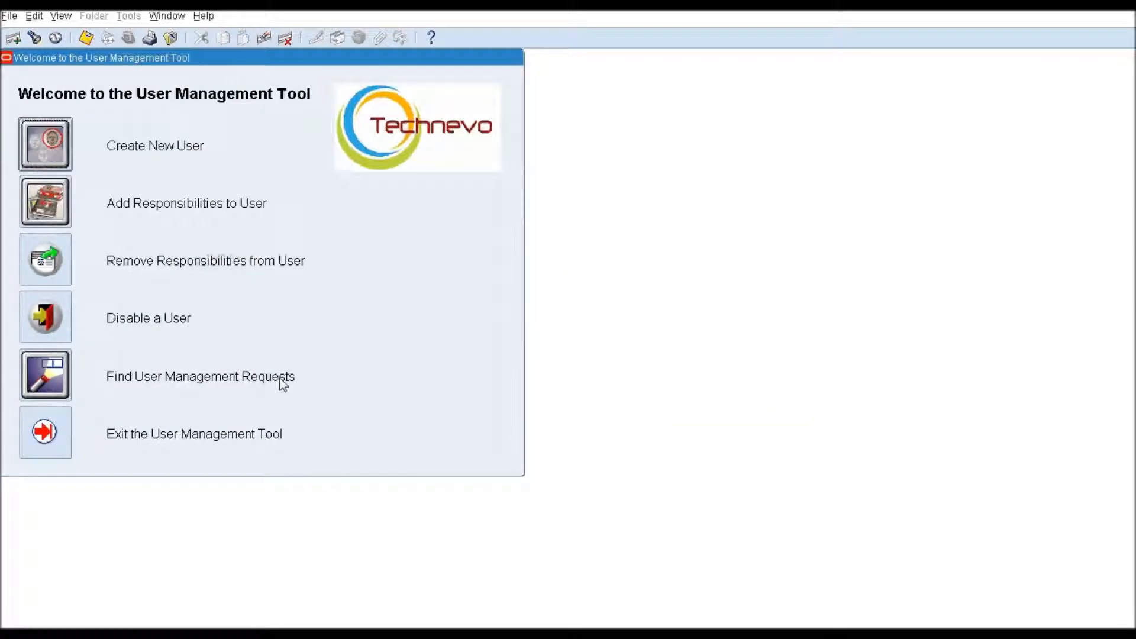
# Step: Search User Management Requests by the employee's name
pyautogui.click(48, 384)
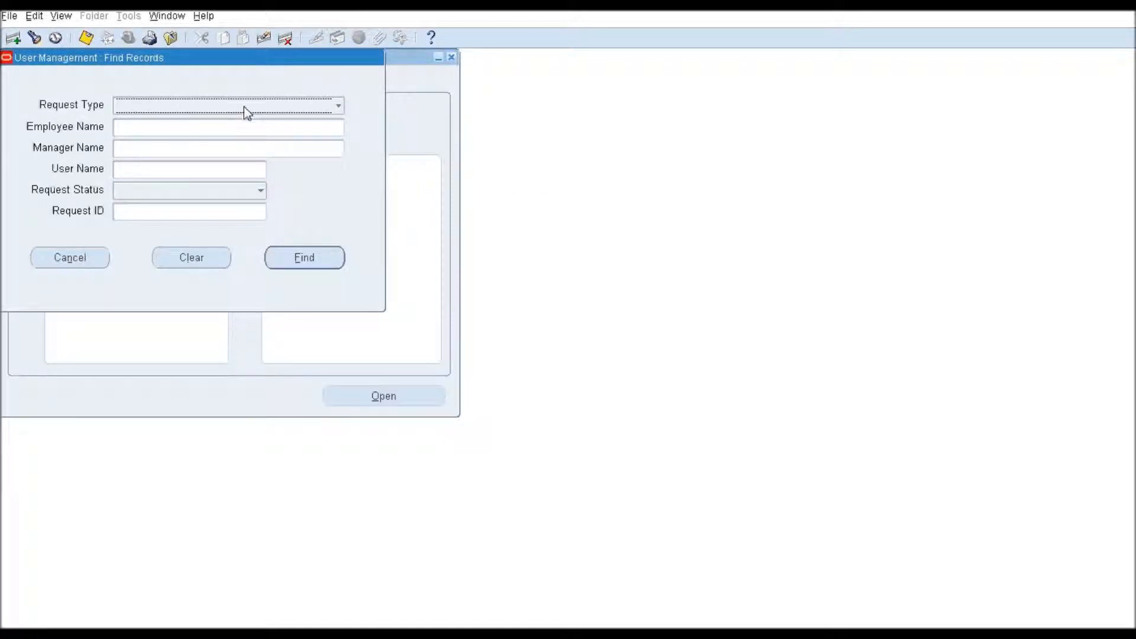
pyautogui.click(205, 131)
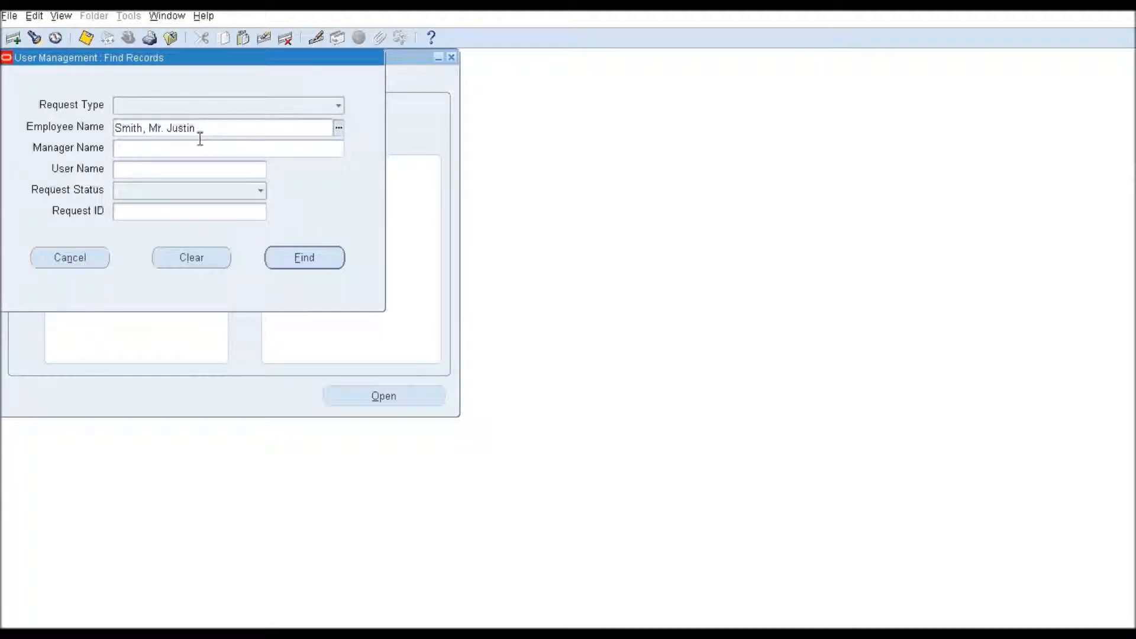
pyautogui.moveTo(215, 126); pyautogui.dragTo(96, 124)
pyautogui.click(151, 155)
pyautogui.click(304, 259)
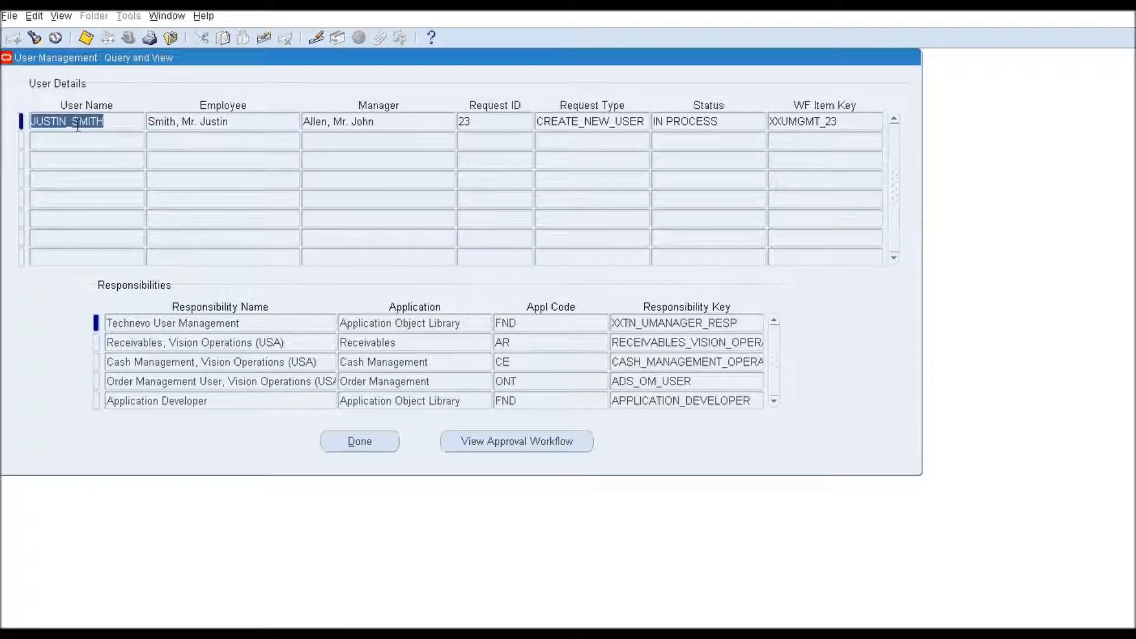
# Step: Check the request's ID and IN PROCESS status, then view its approval workflow
pyautogui.click(502, 120)
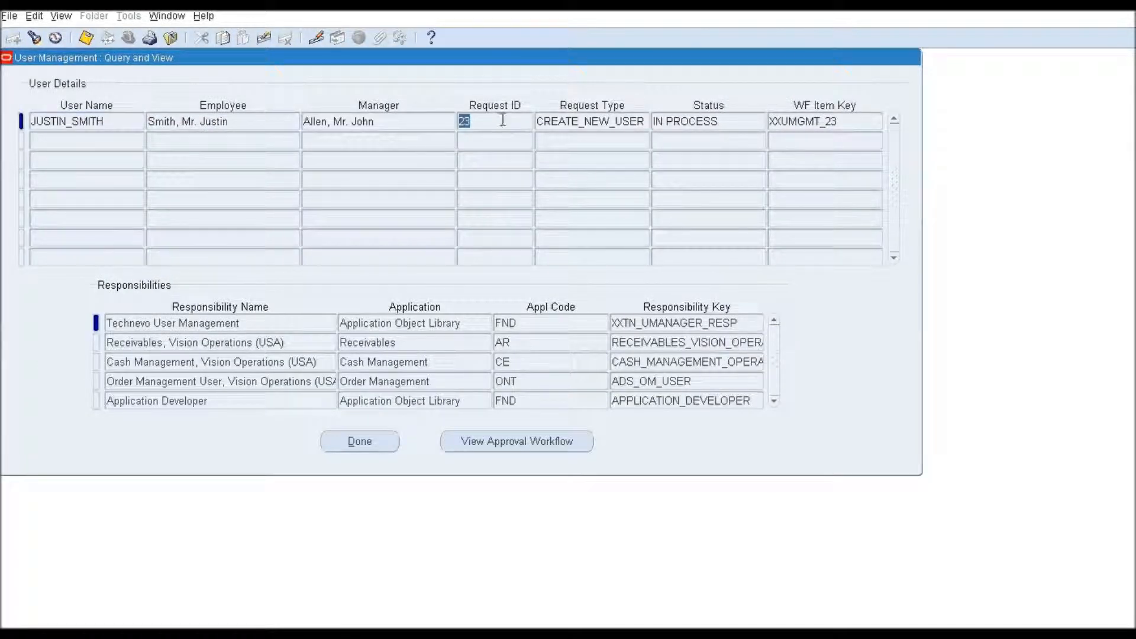
pyautogui.click(727, 122)
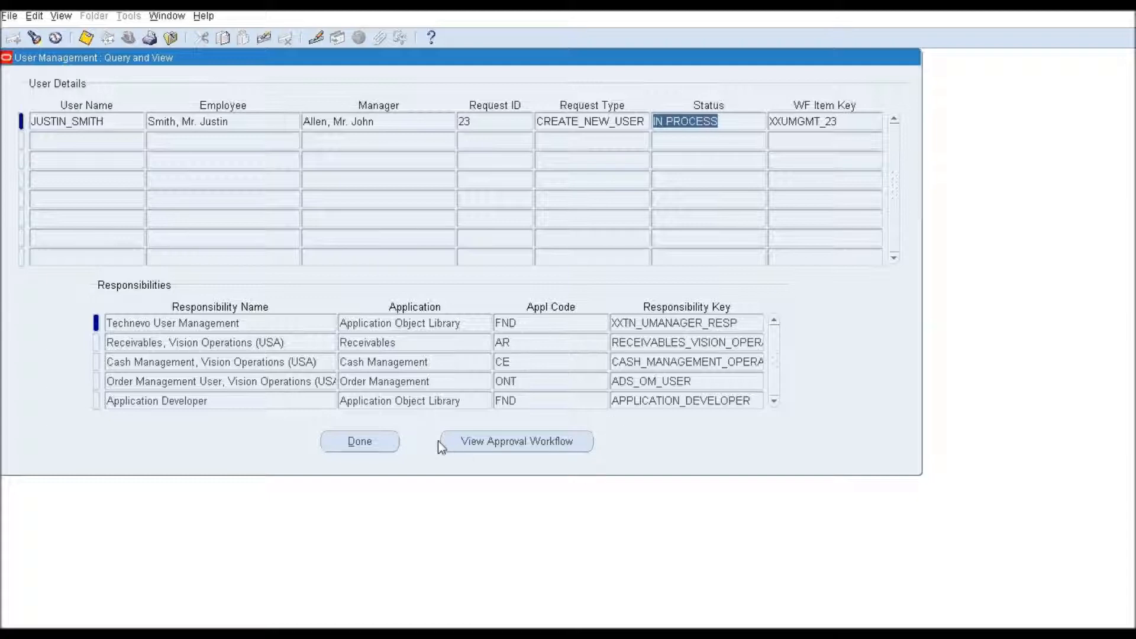
pyautogui.click(509, 442)
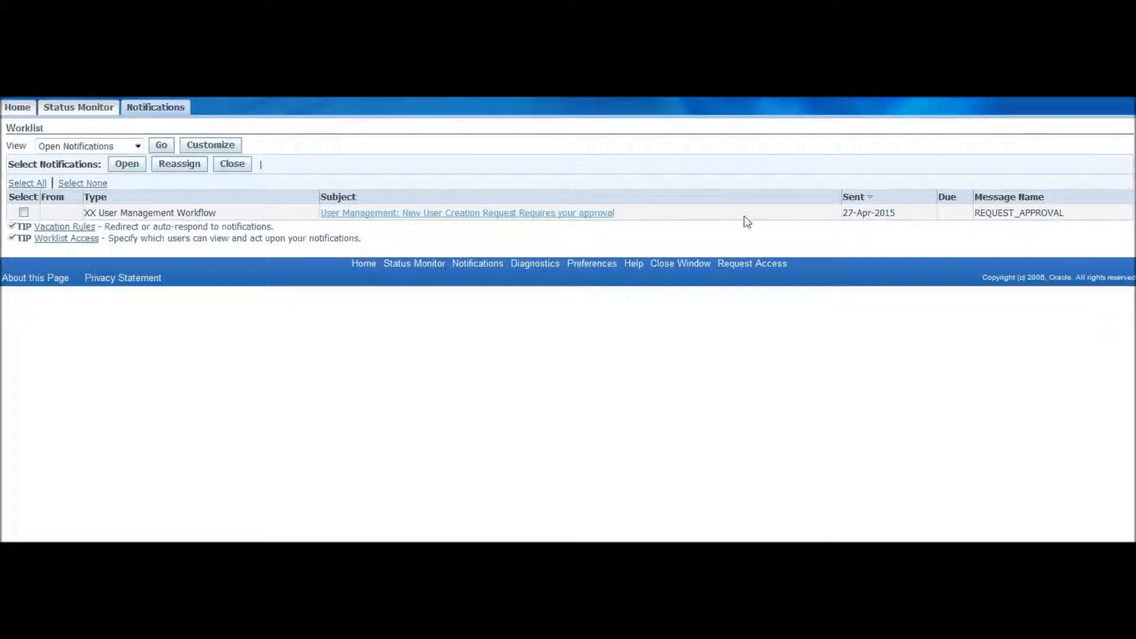
# Step: Open the New User Creation notification, review its five responsibilities, and approve it
pyautogui.click(462, 219)
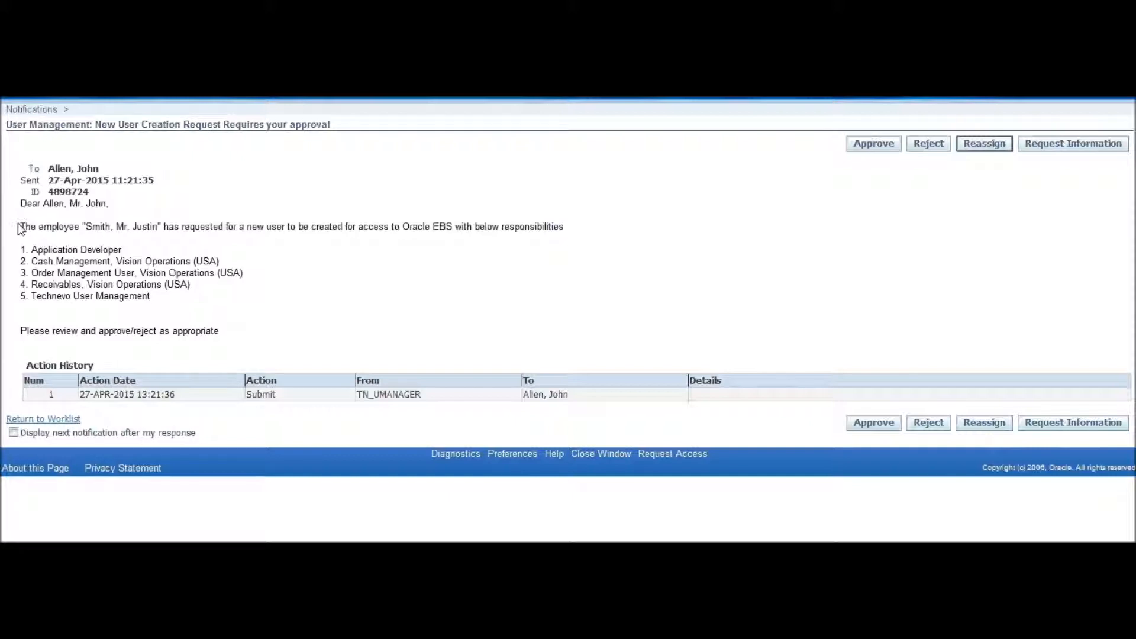
pyautogui.moveTo(87, 228); pyautogui.dragTo(502, 227)
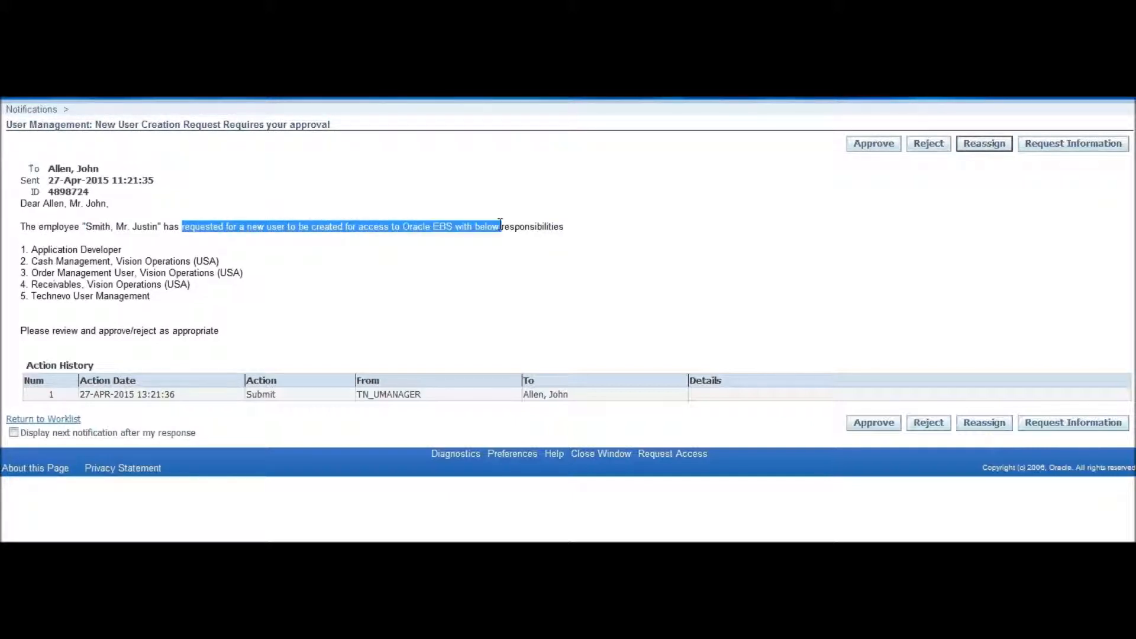
pyautogui.moveTo(20, 248); pyautogui.dragTo(164, 296)
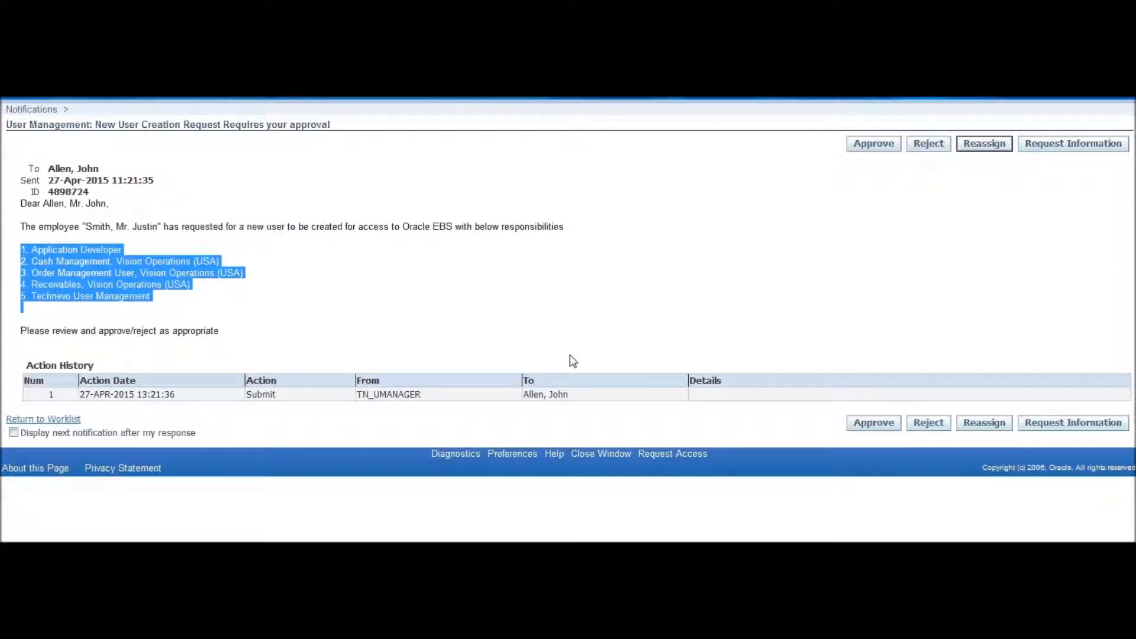
pyautogui.click(881, 427)
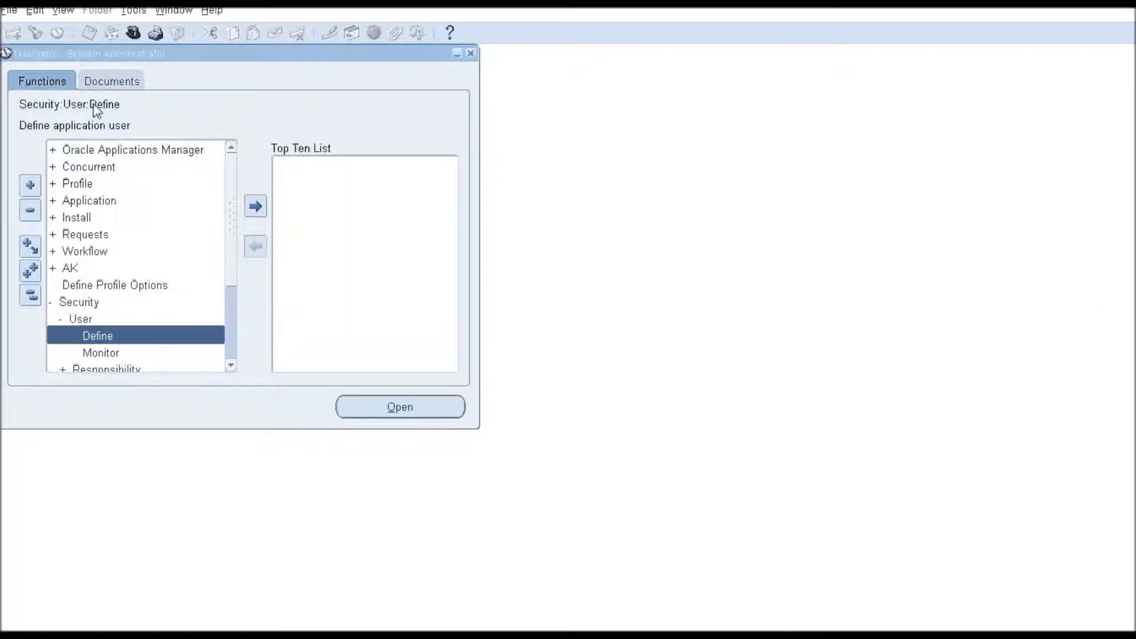
# Step: Query the new user in the Users form and review its linked person and responsibilities
pyautogui.doubleClick(91, 336)
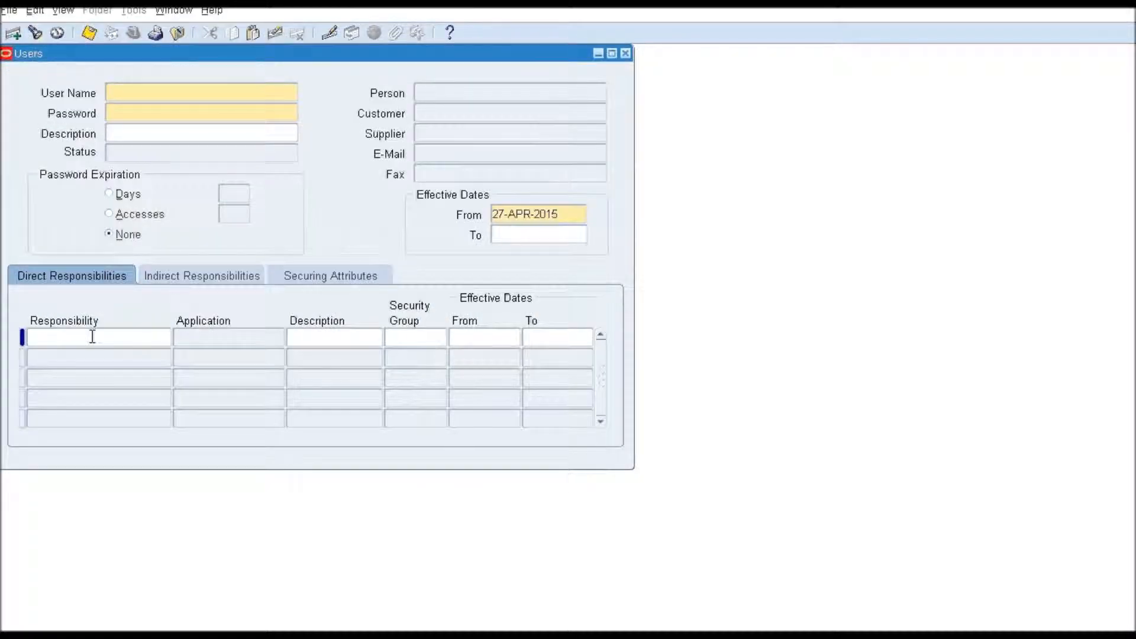
pyautogui.press('F11')
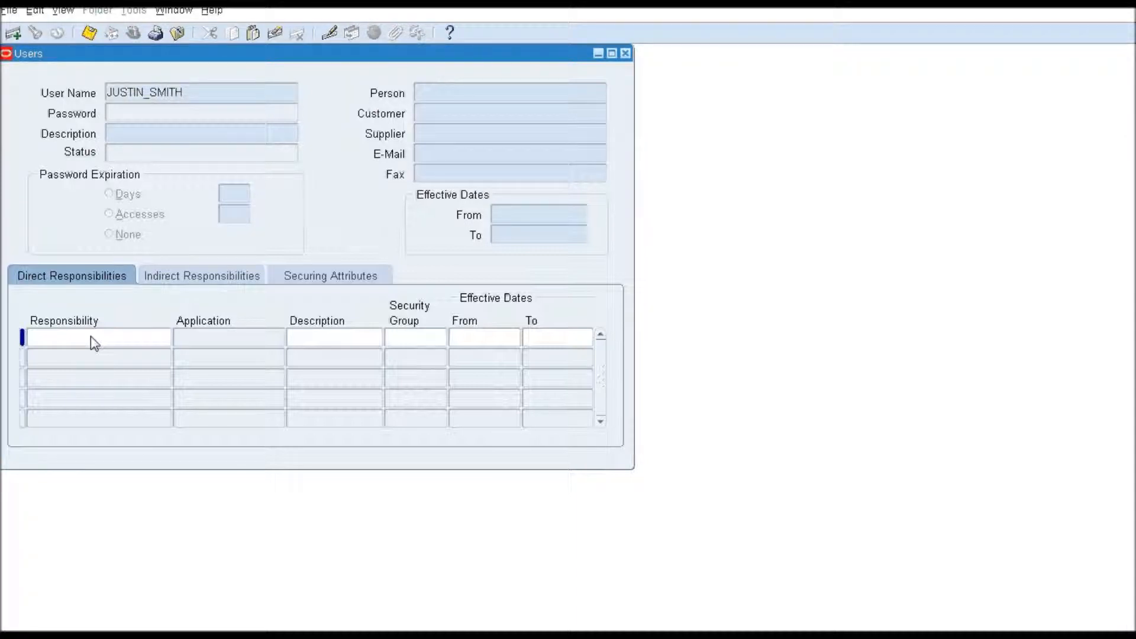
pyautogui.hotkey('ctrl', 'F11')
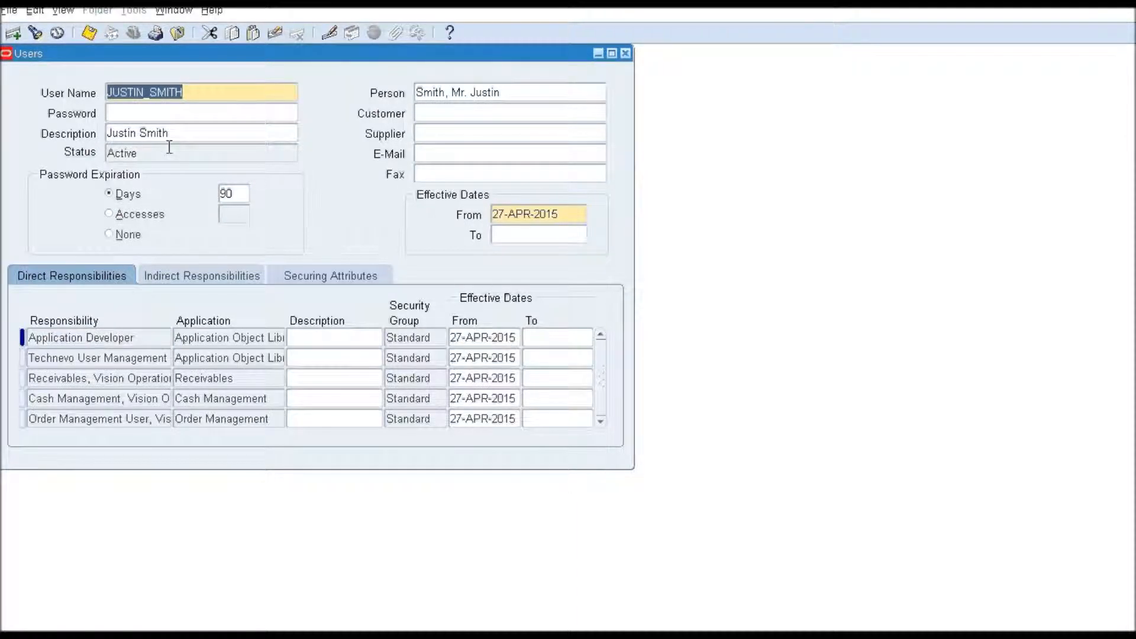
pyautogui.click(522, 92)
pyautogui.moveTo(521, 93); pyautogui.dragTo(414, 93)
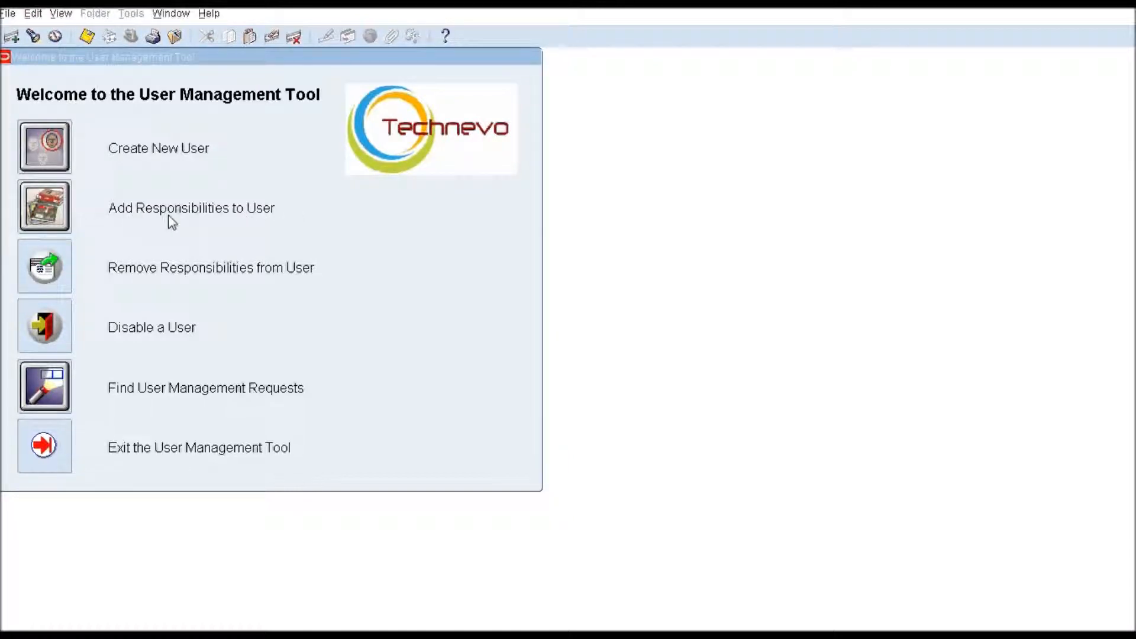
# Step: Start an Add Responsibilities request for the user, with employee and manager auto-filled
pyautogui.click(45, 208)
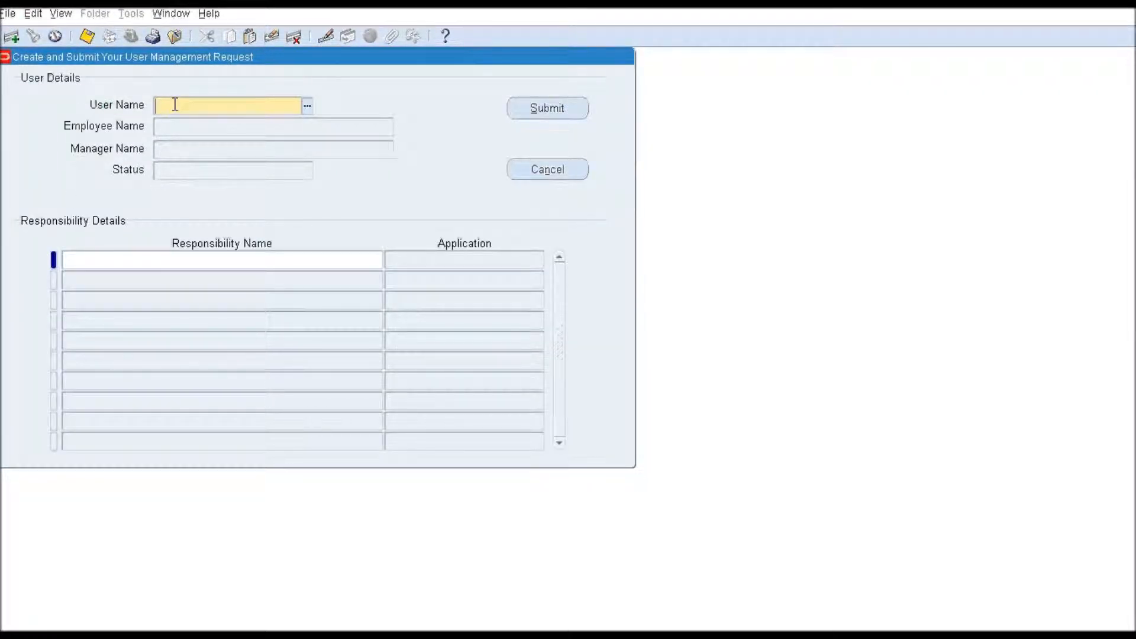
pyautogui.press('Tab')
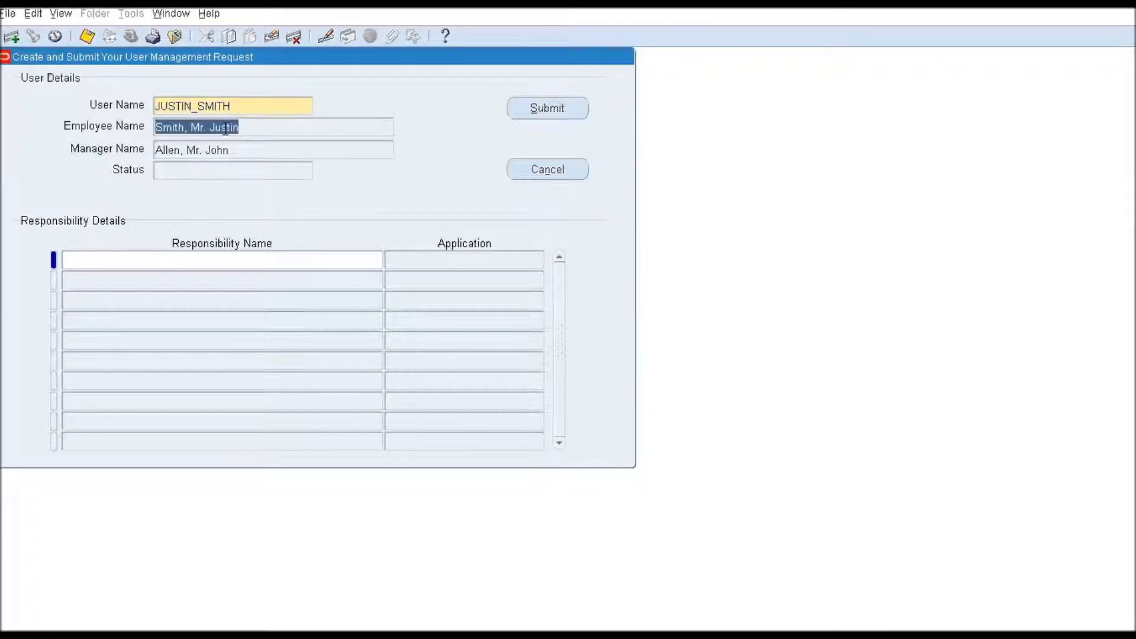
pyautogui.click(284, 126)
pyautogui.moveTo(283, 126); pyautogui.dragTo(128, 117)
pyautogui.click(269, 147)
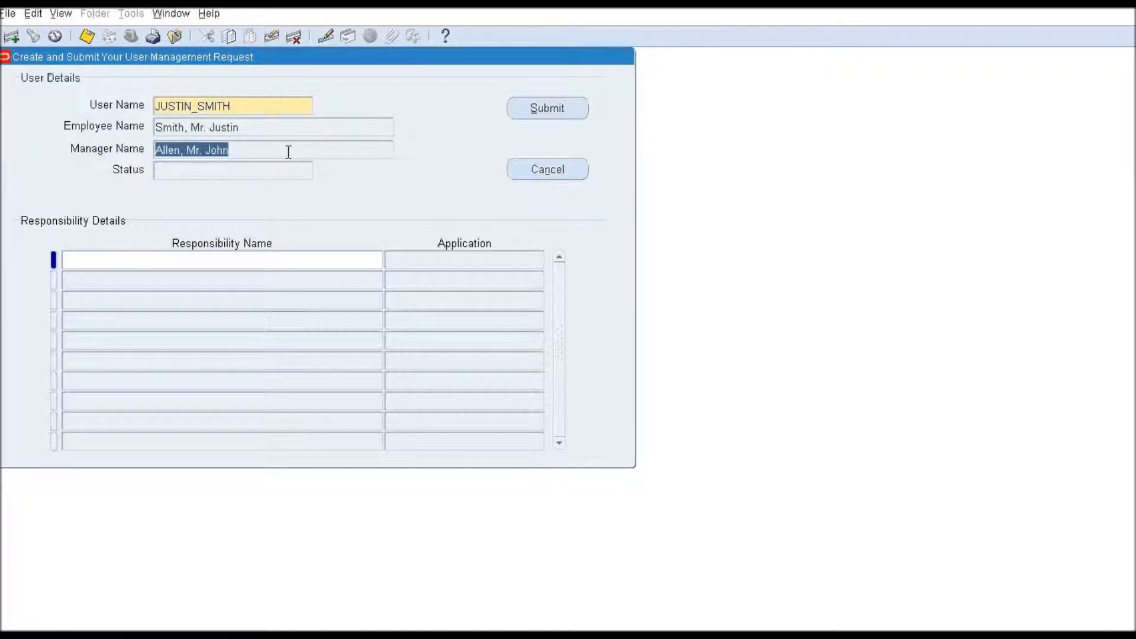
# Step: Add Purchasing, Vision Operations (USA) and submit the request for approval
pyautogui.click(152, 259)
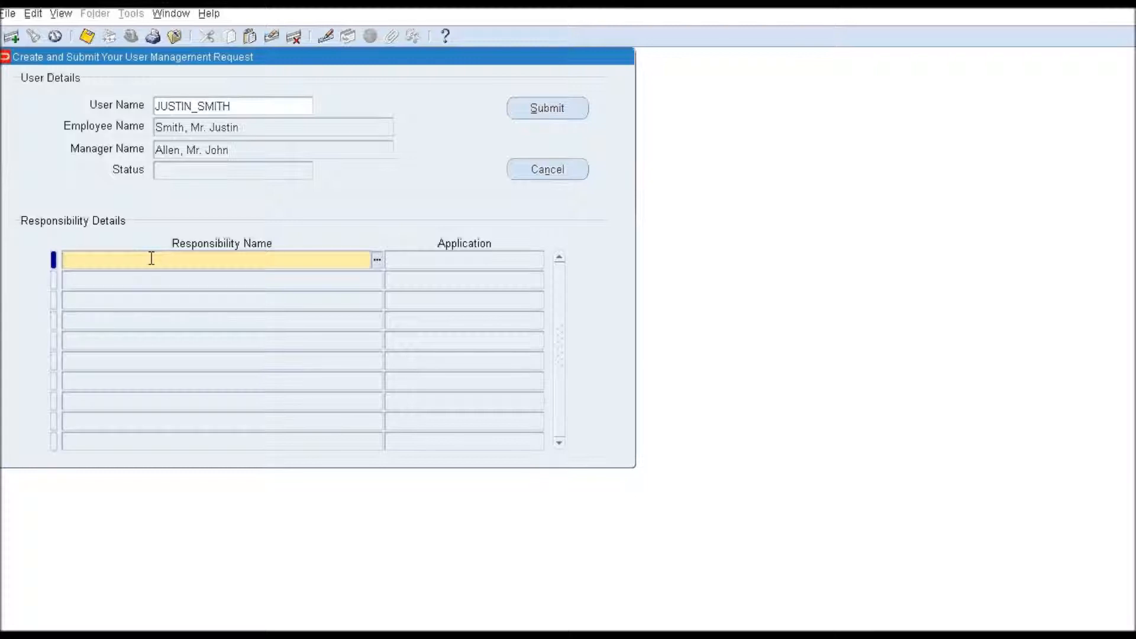
pyautogui.write('Purchasing%Vision%Oper')
pyautogui.press('Tab')
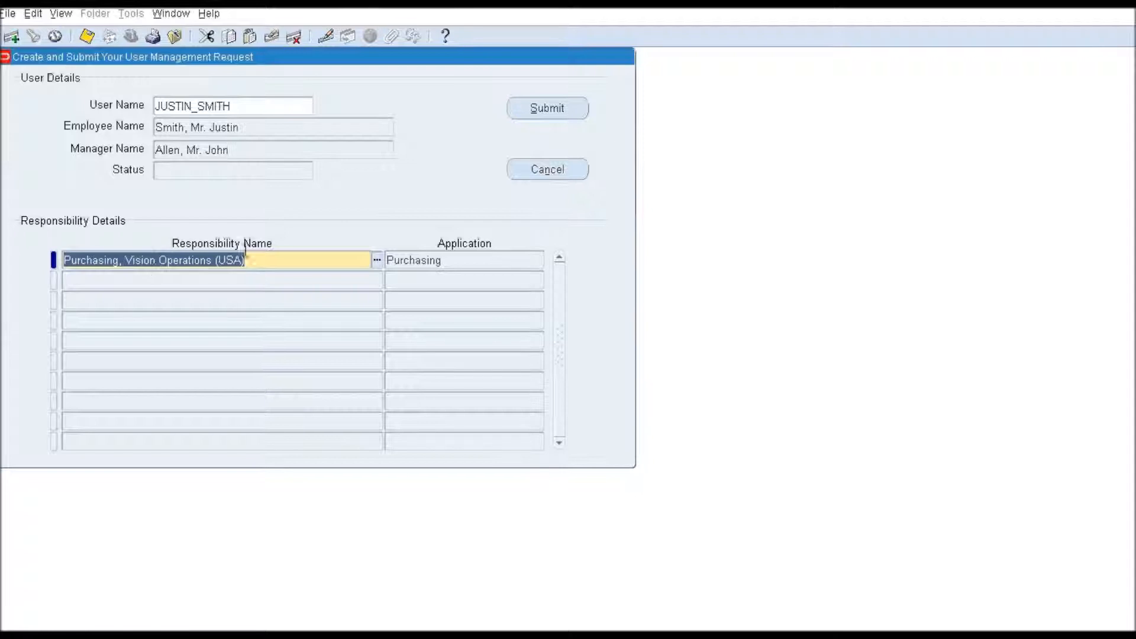
pyautogui.click(545, 112)
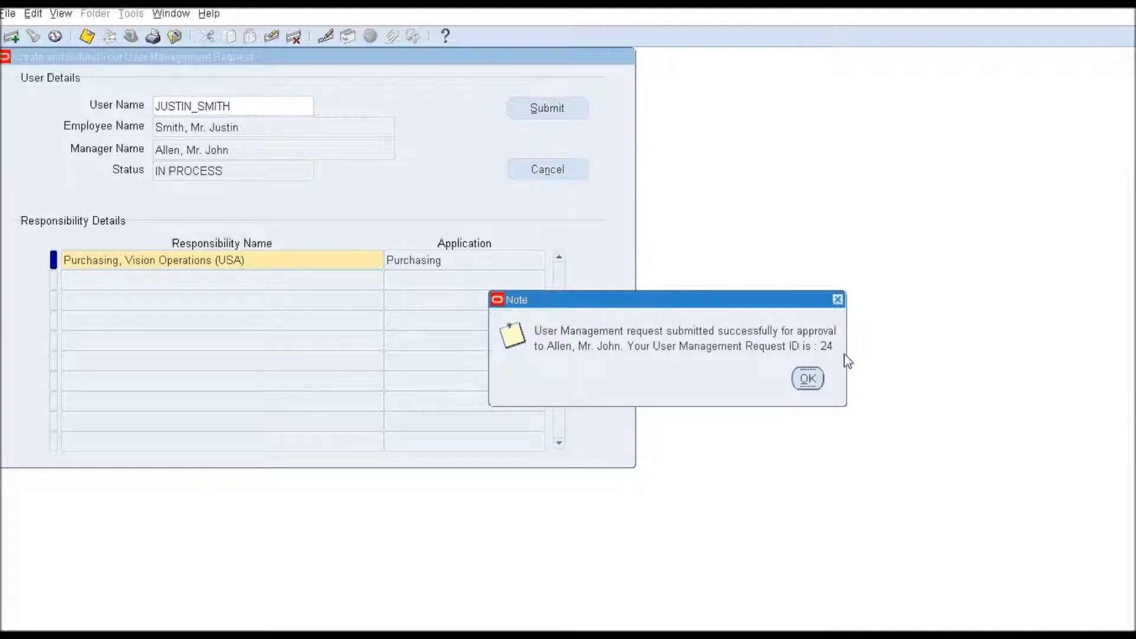
pyautogui.click(811, 382)
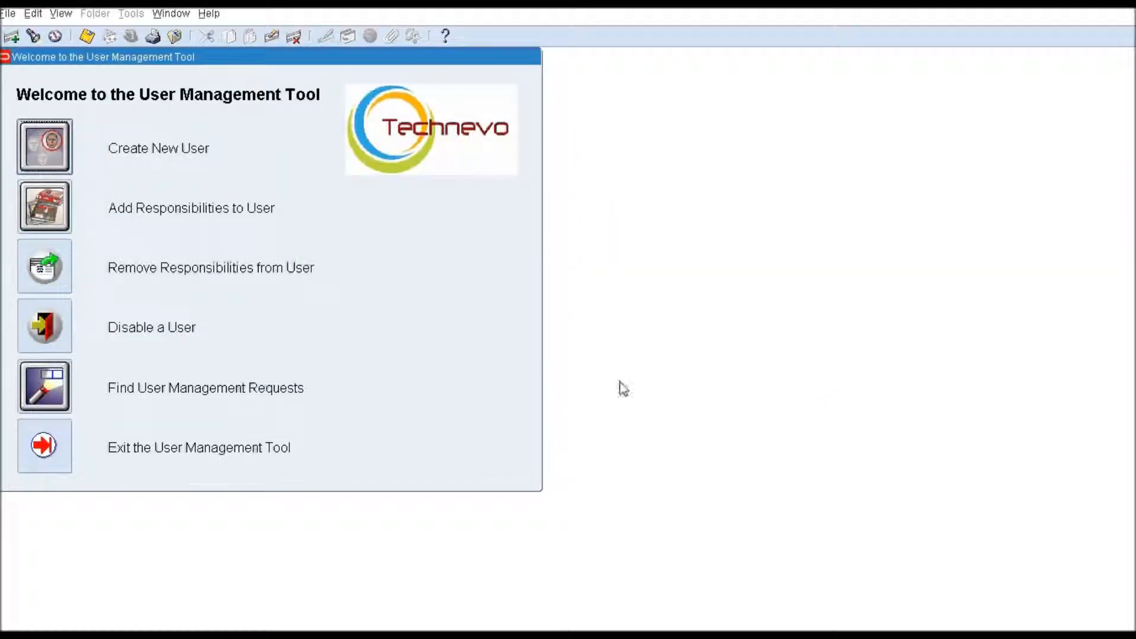
# Step: Search User Management Requests for the employee's name
pyautogui.click(54, 389)
pyautogui.click(149, 135)
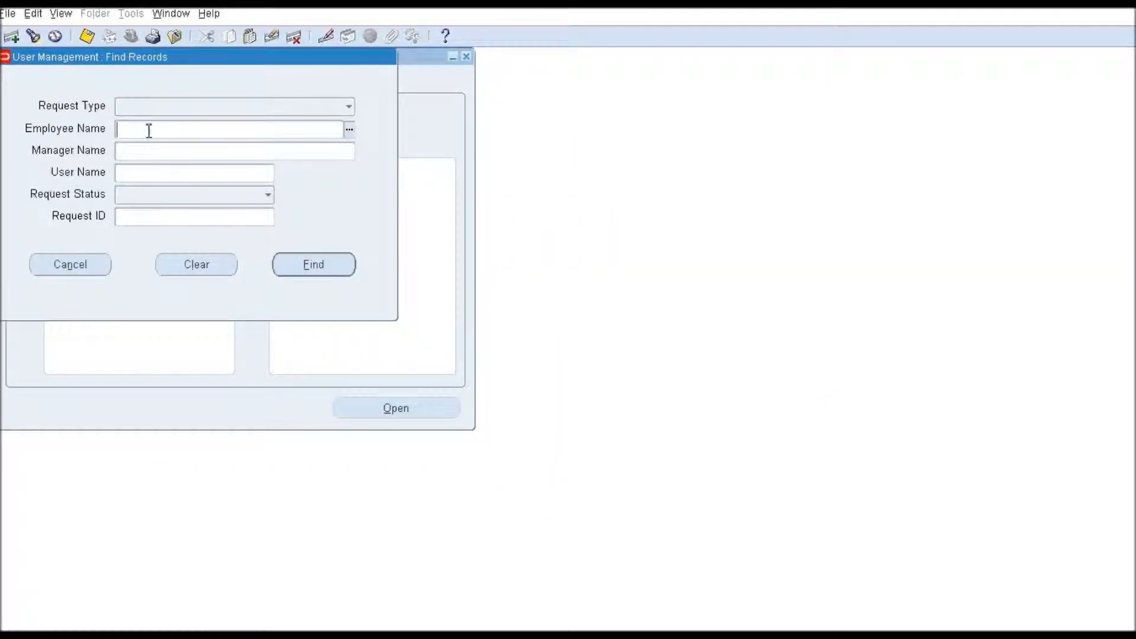
pyautogui.press('Tab')
pyautogui.click(320, 267)
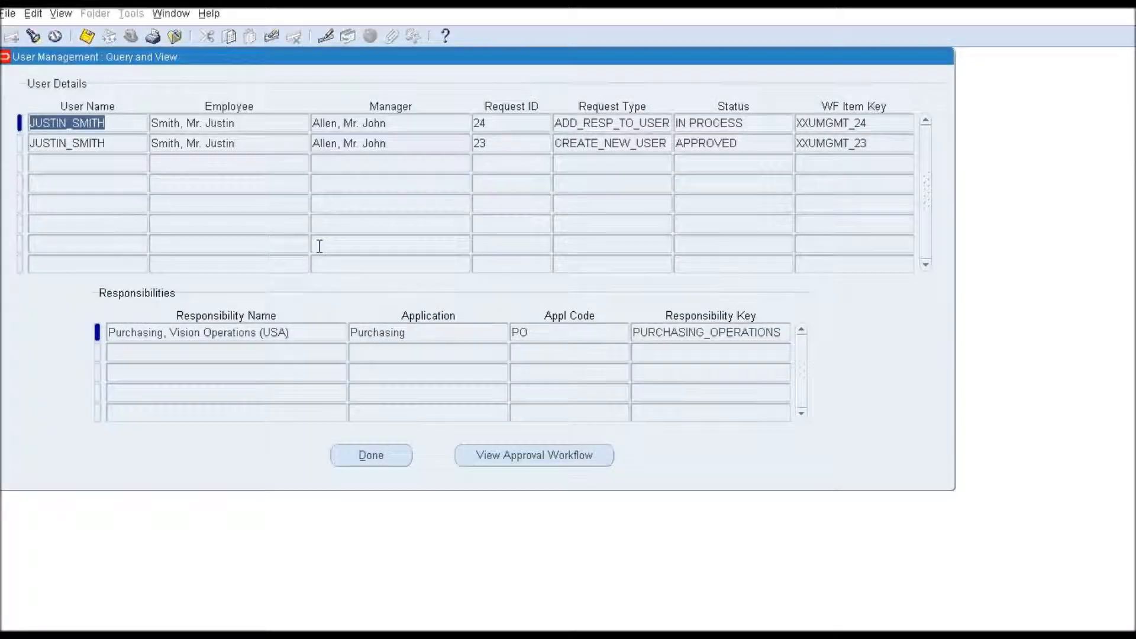
# Step: Review results: Purchasing addition request IN PROCESS, earlier user-creation request APPROVED
pyautogui.click(245, 125)
pyautogui.click(514, 125)
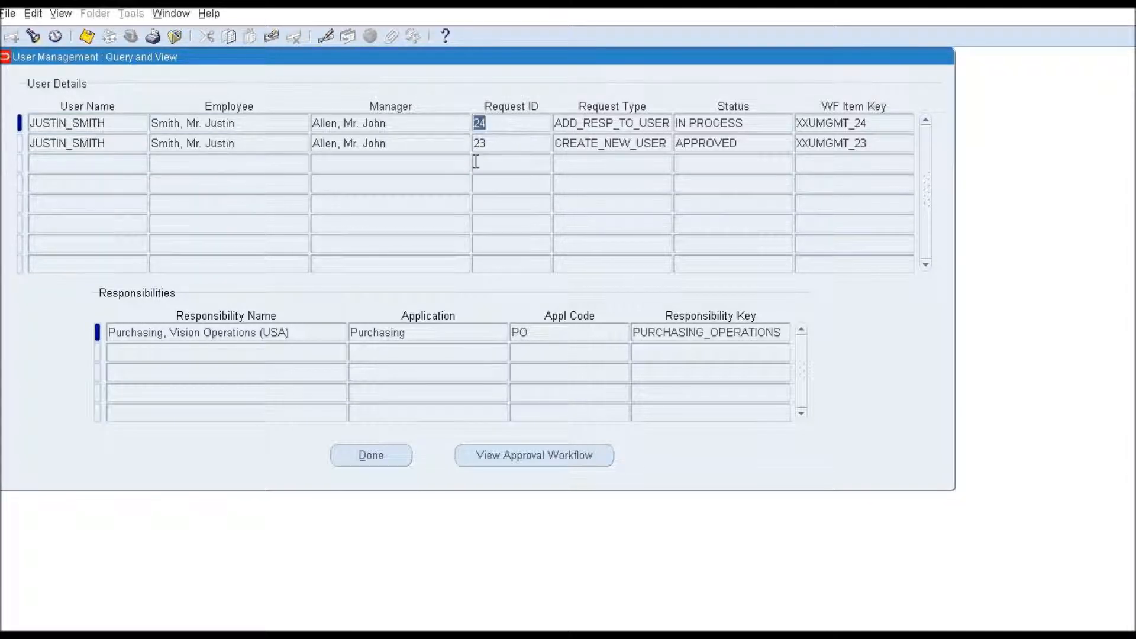
pyautogui.click(595, 127)
pyautogui.moveTo(579, 124); pyautogui.dragTo(709, 124)
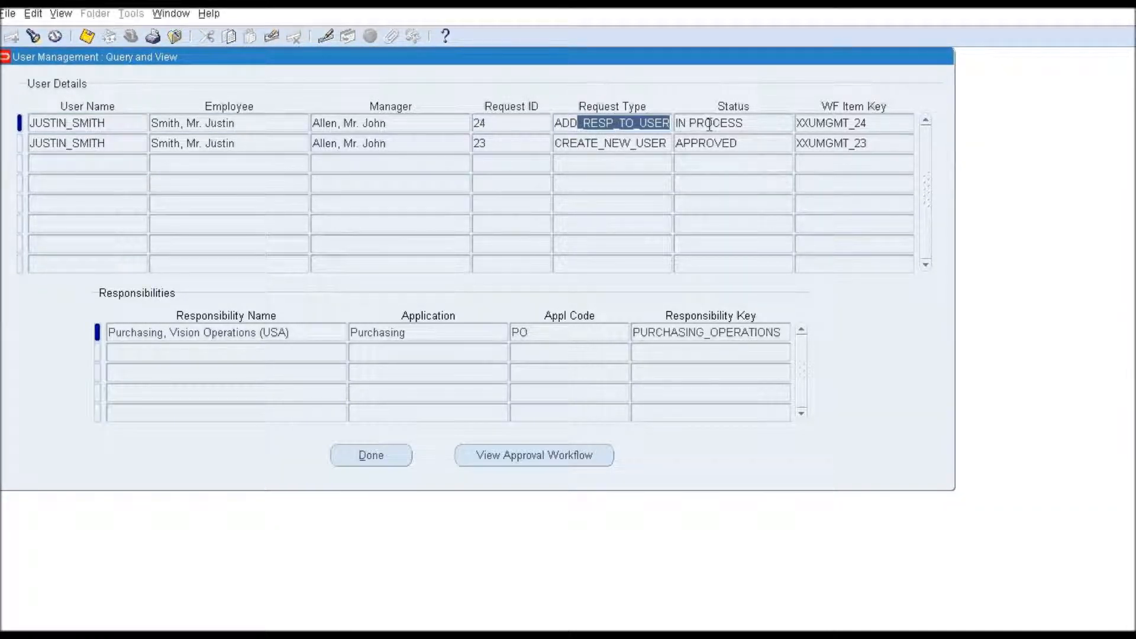
pyautogui.click(302, 332)
pyautogui.click(742, 123)
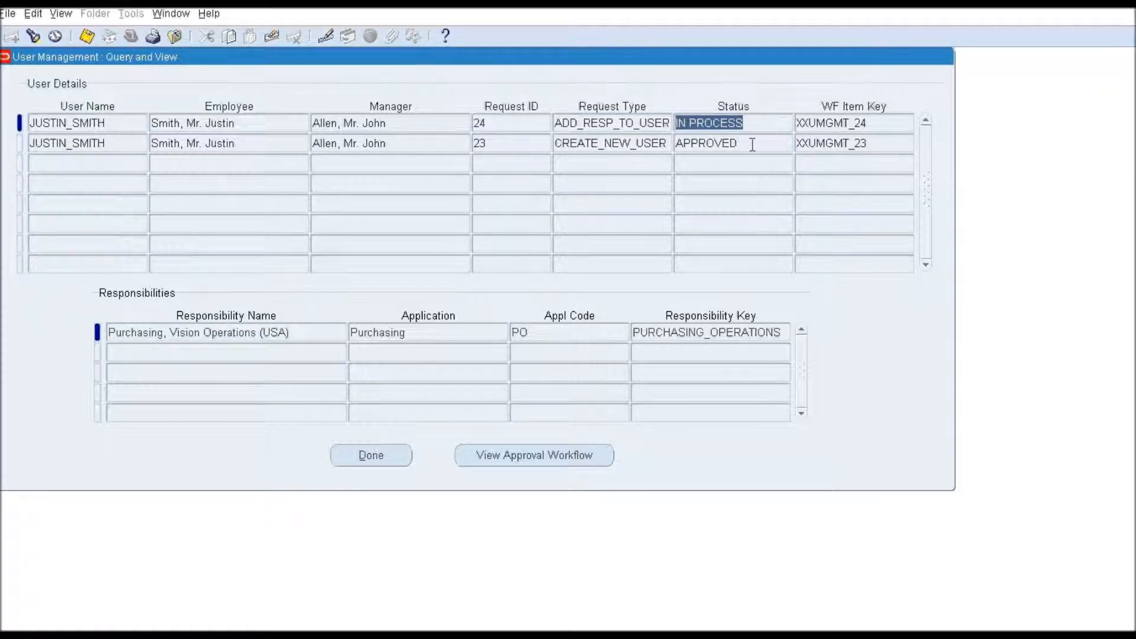
pyautogui.click(752, 144)
pyautogui.click(745, 123)
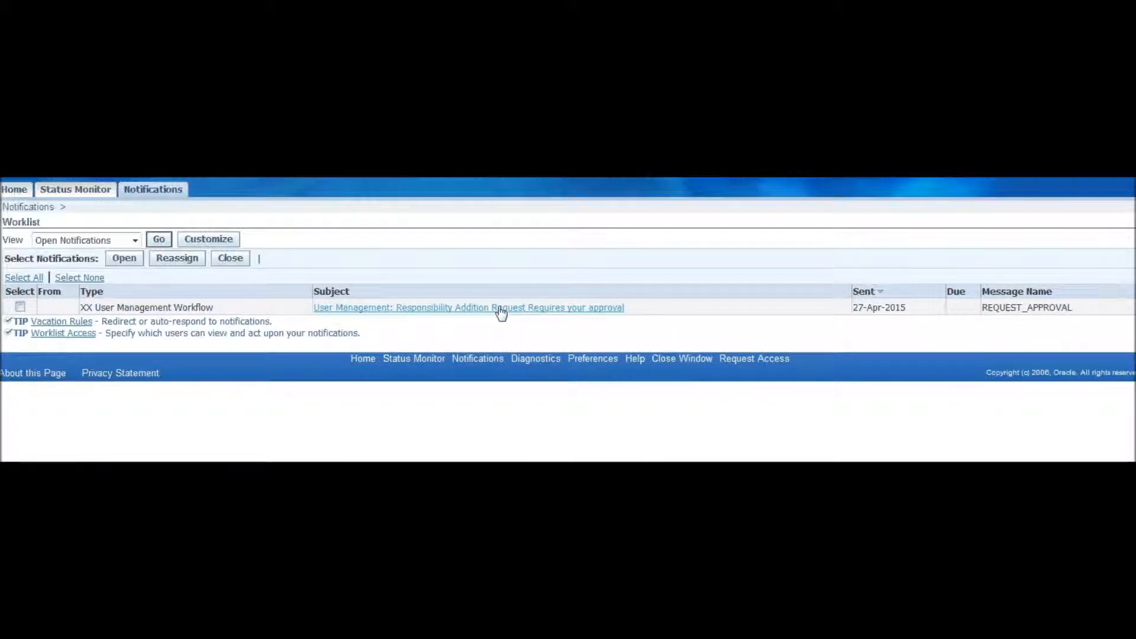
# Step: Open the Responsibility Addition notification, review the Purchasing request, and approve it
pyautogui.click(513, 309)
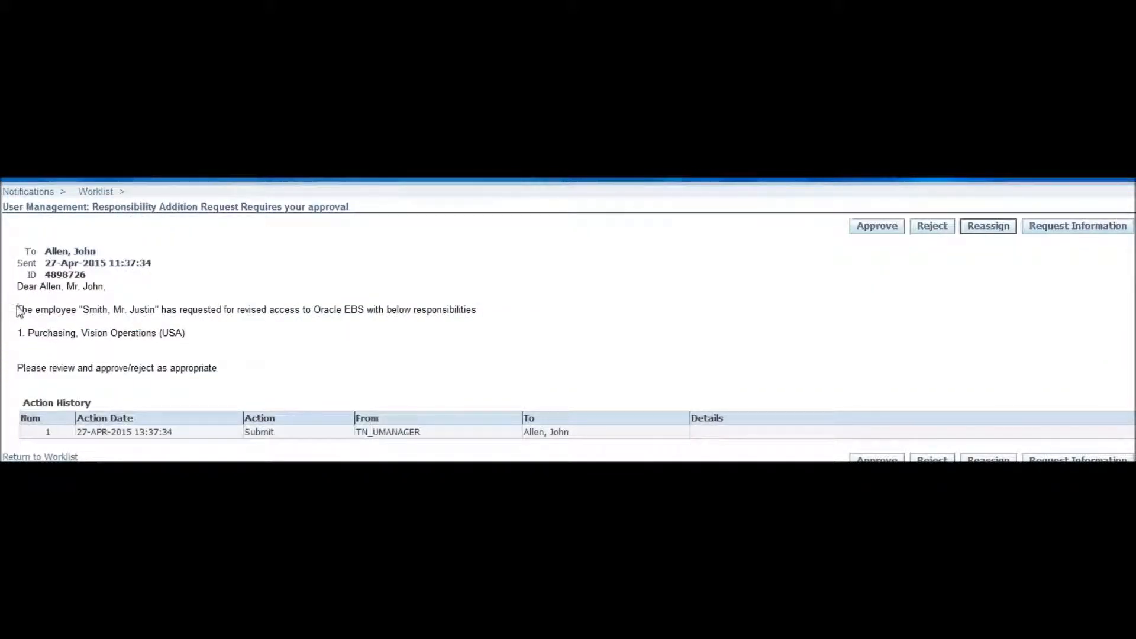
pyautogui.moveTo(18, 308); pyautogui.dragTo(438, 314)
pyautogui.moveTo(29, 333); pyautogui.dragTo(190, 344)
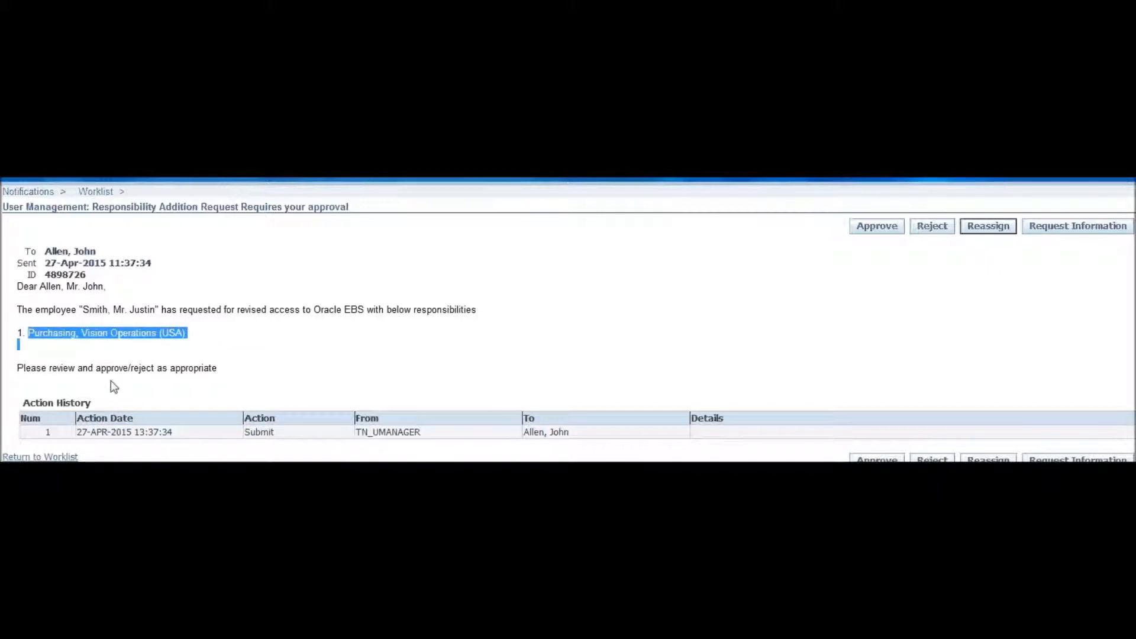
pyautogui.click(49, 368)
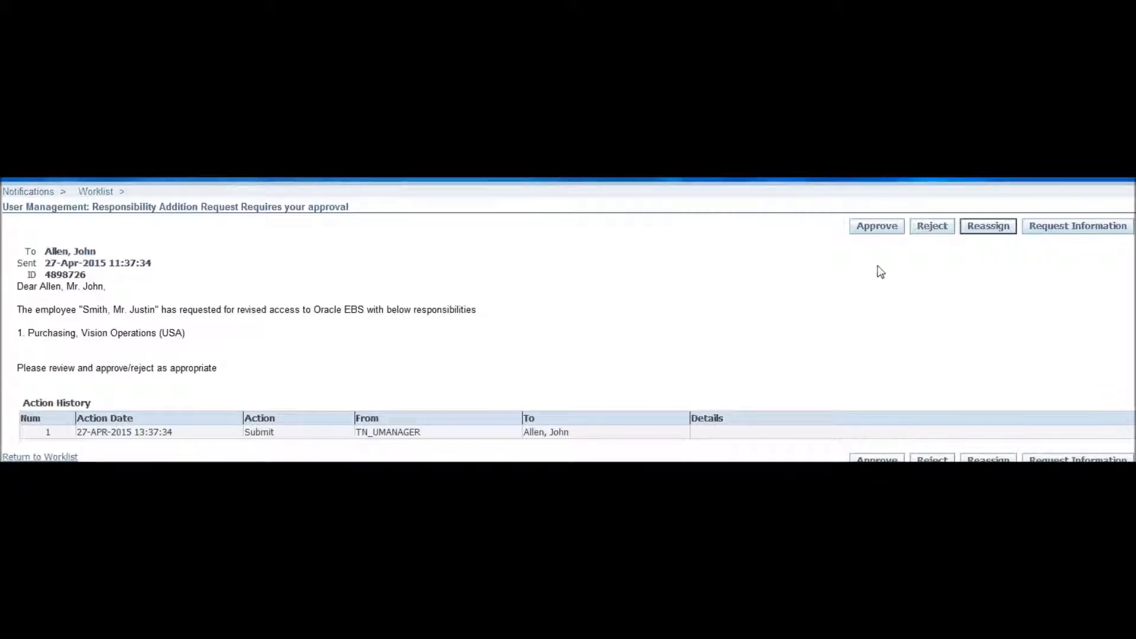
pyautogui.click(878, 229)
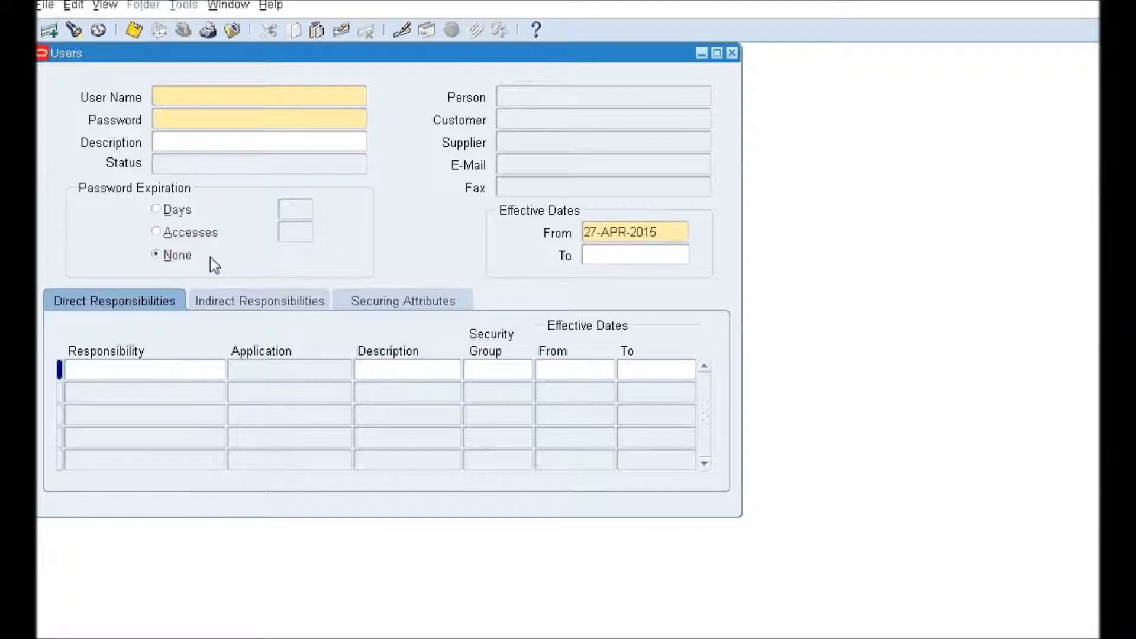
# Step: Query the user and view the full Purchasing, Vision Operations (USA) responsibility name
pyautogui.press('F11')
pyautogui.hotkey('ctrl', 'F11')
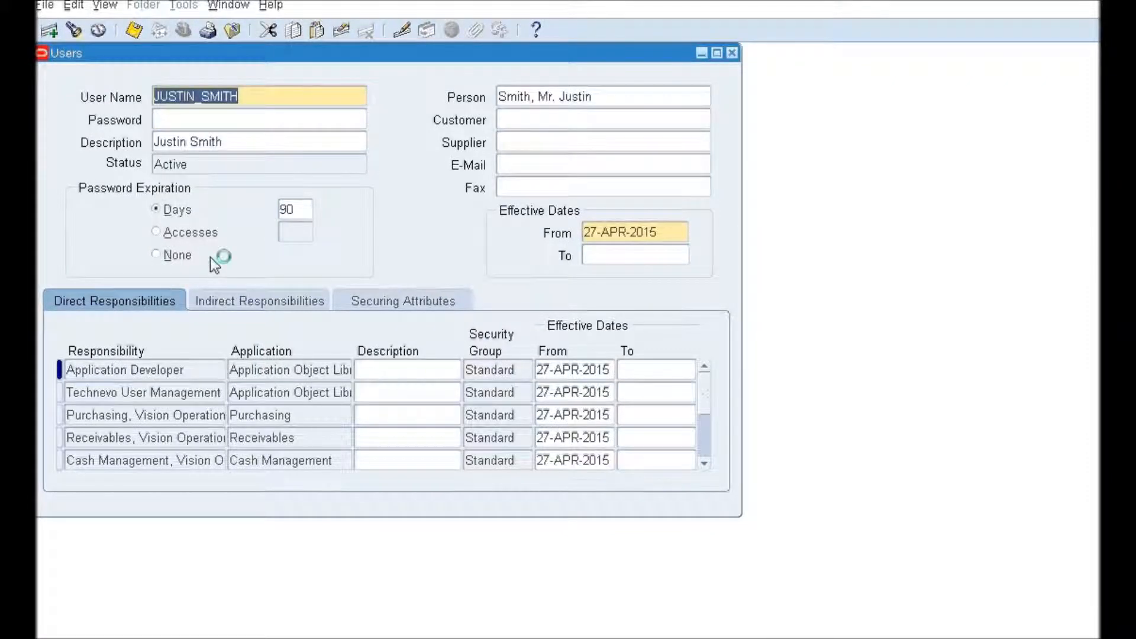
pyautogui.click(151, 415)
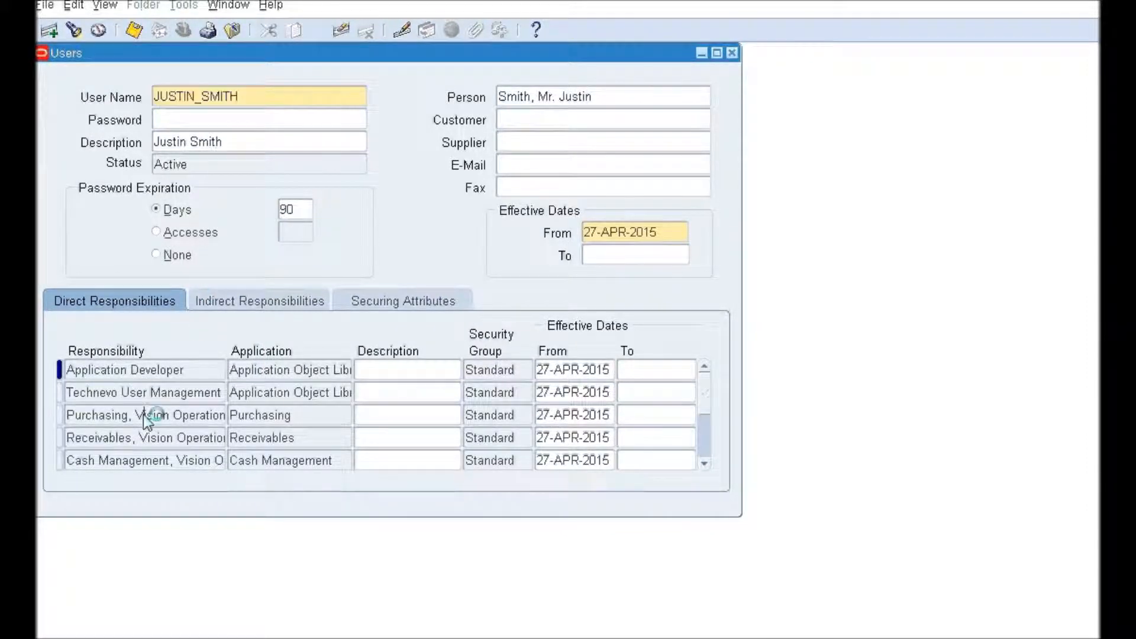
pyautogui.click(402, 32)
pyautogui.moveTo(442, 259); pyautogui.dragTo(132, 236)
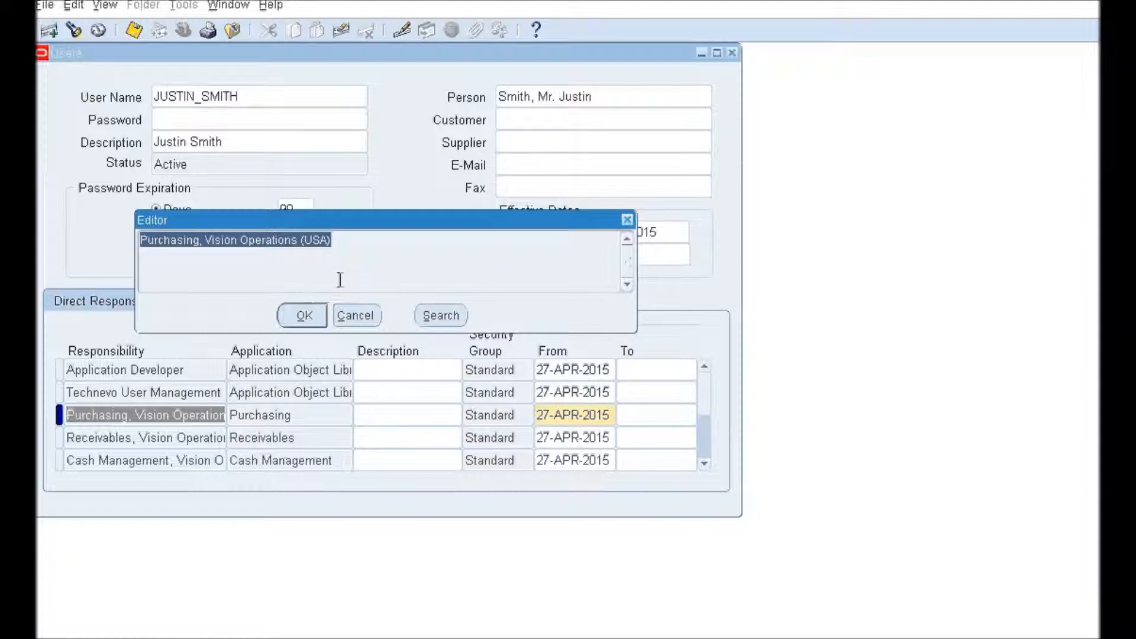
pyautogui.click(360, 319)
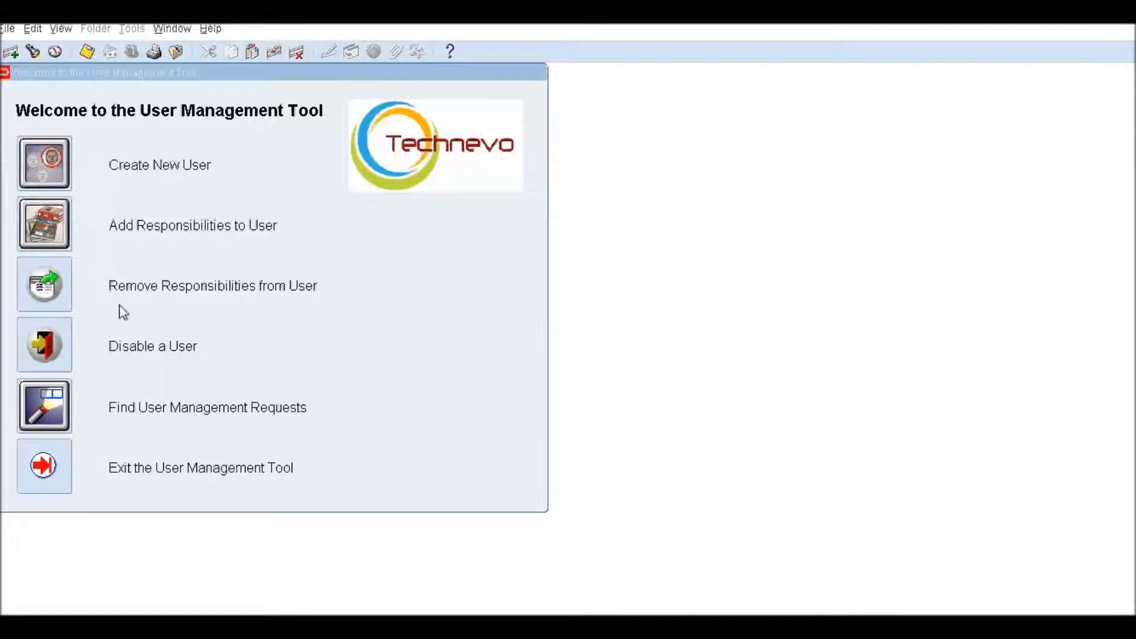
# Step: Start a responsibility-removal request for the user, selecting Cash Management, Vision Operations (USA)
pyautogui.click(44, 285)
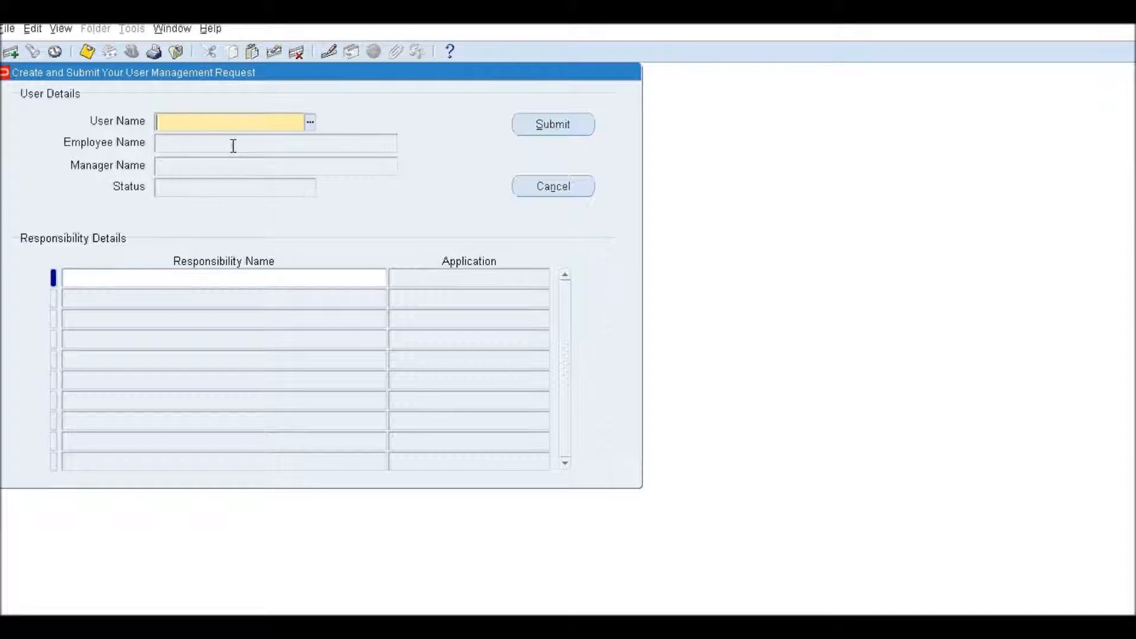
pyautogui.press('Tab')
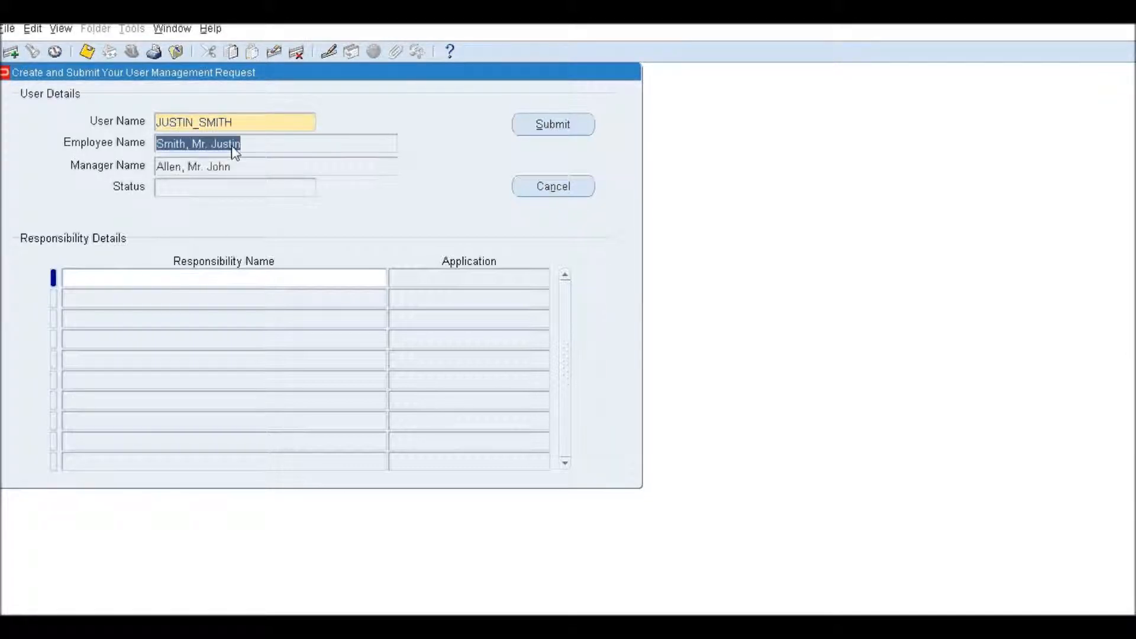
pyautogui.click(211, 279)
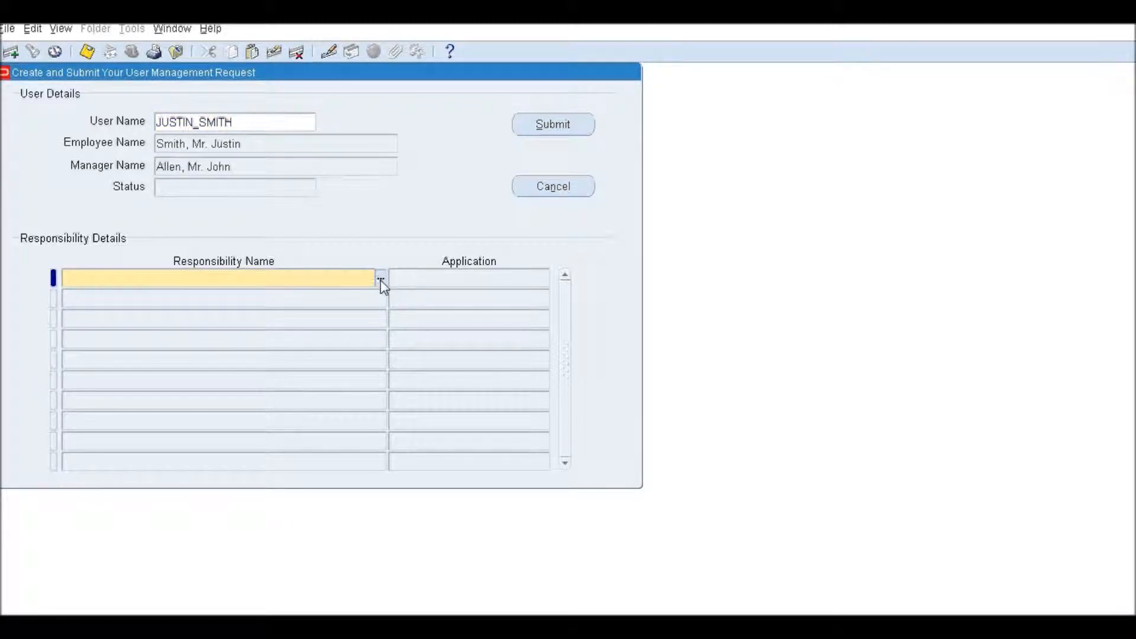
pyautogui.click(381, 280)
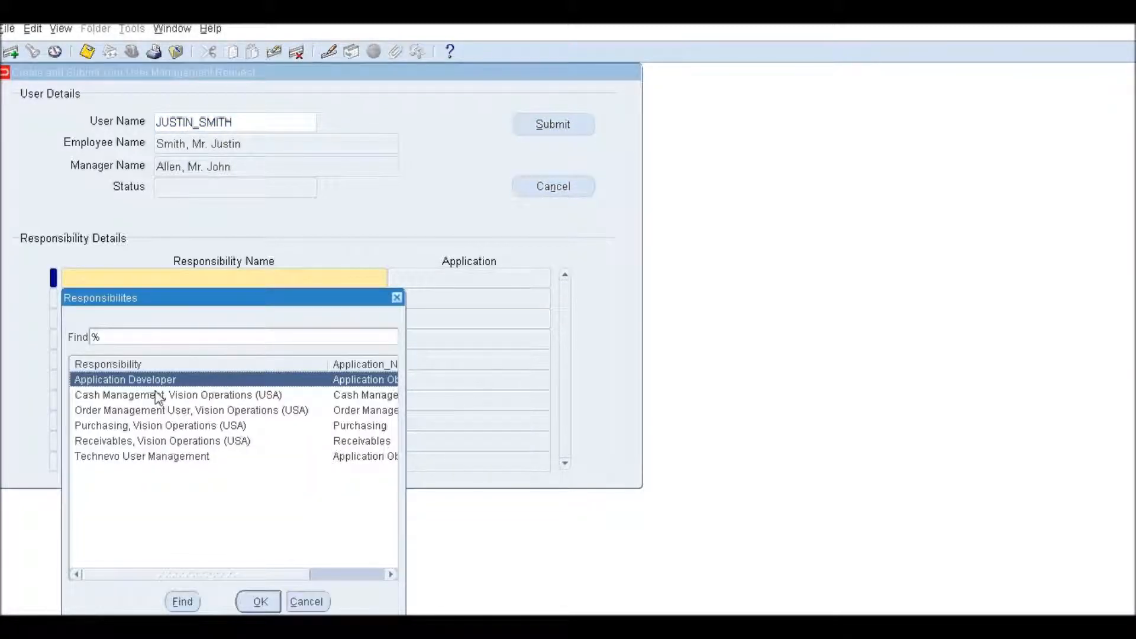
pyautogui.click(137, 400)
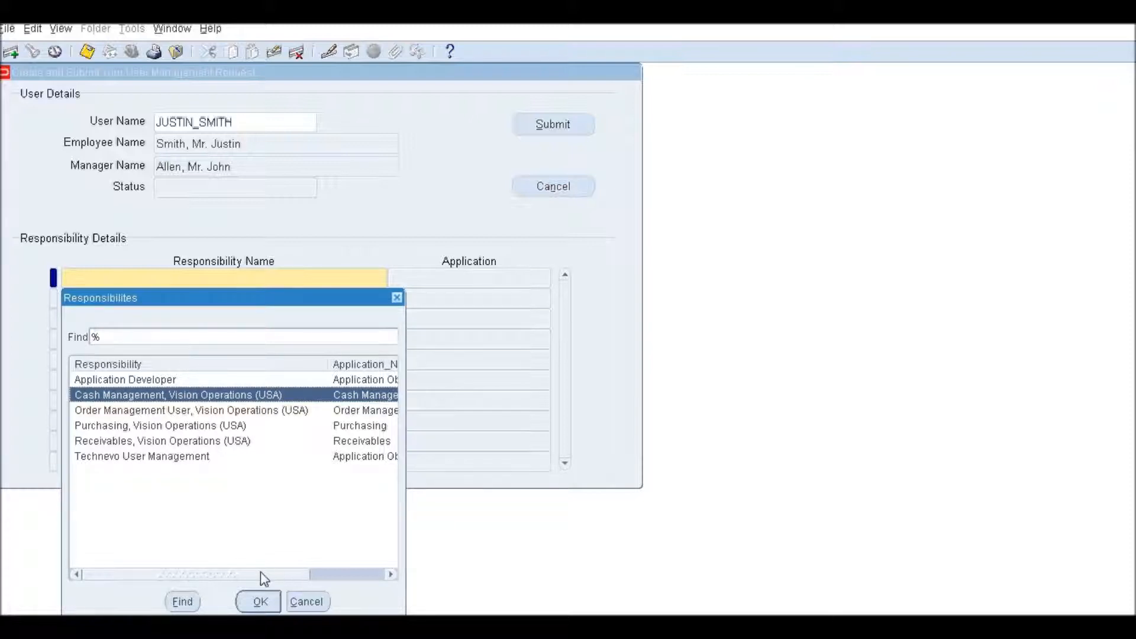
pyautogui.click(254, 601)
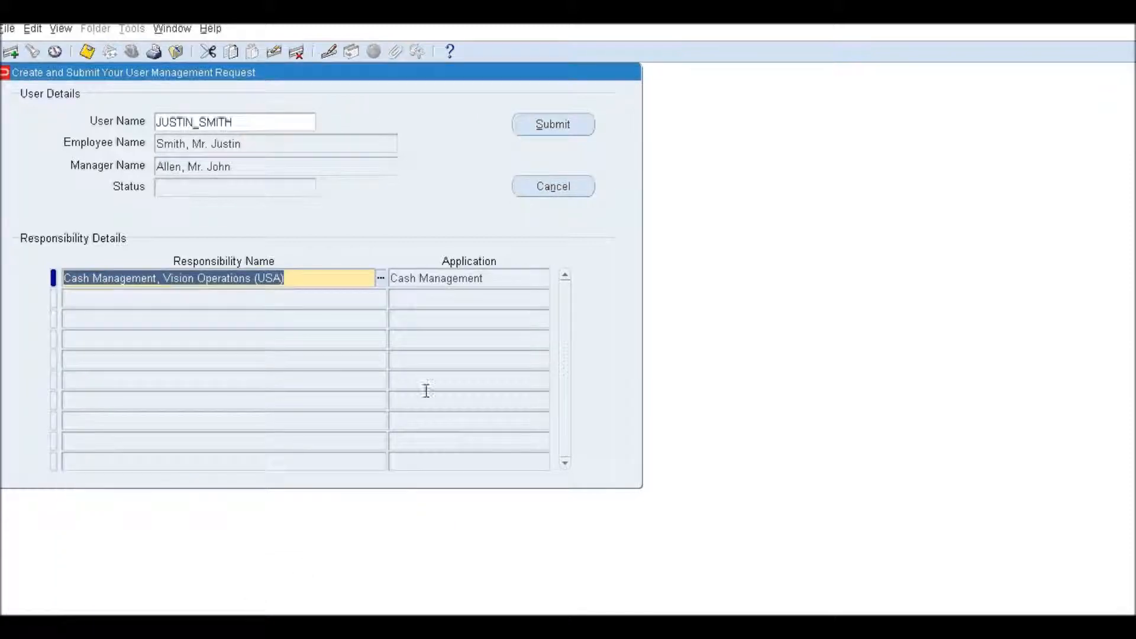
# Step: Submit the removal request for approval and dismiss the confirmation note
pyautogui.click(310, 279)
pyautogui.moveTo(309, 279); pyautogui.dragTo(62, 278)
pyautogui.click(332, 278)
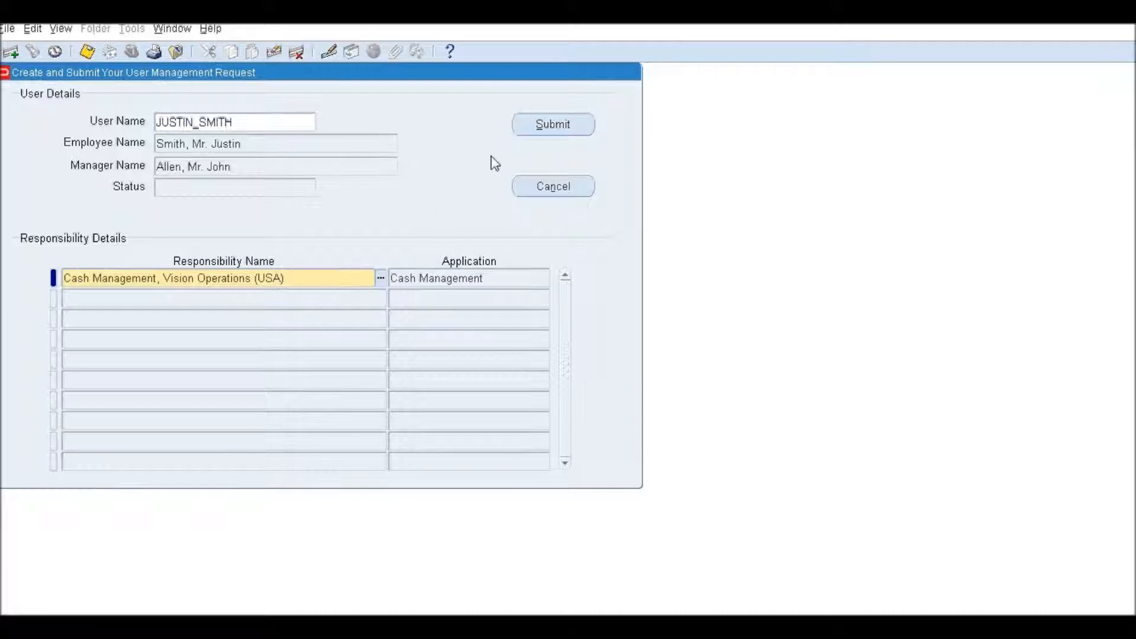
pyautogui.click(554, 124)
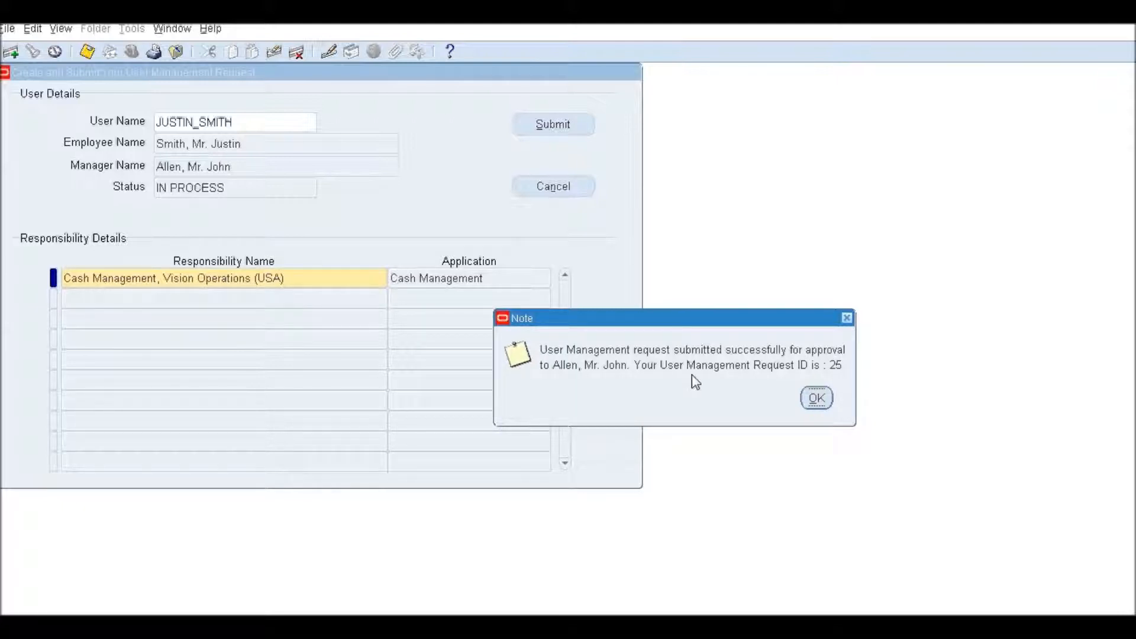
pyautogui.click(817, 398)
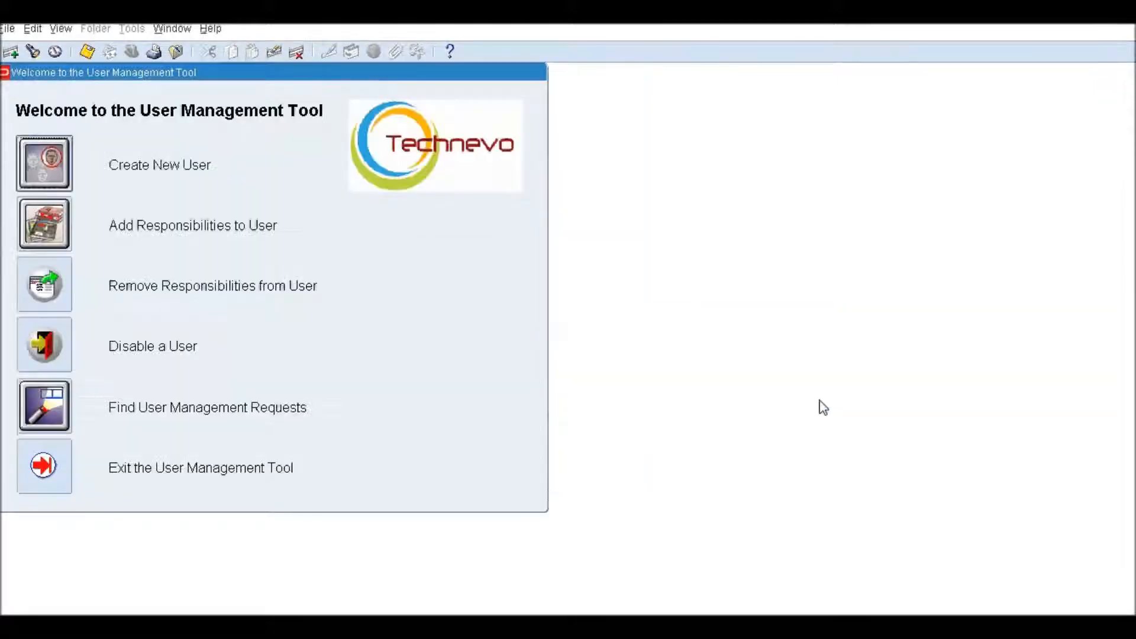
# Step: Search user management requests using a wildcard pattern of the employee's name
pyautogui.click(51, 404)
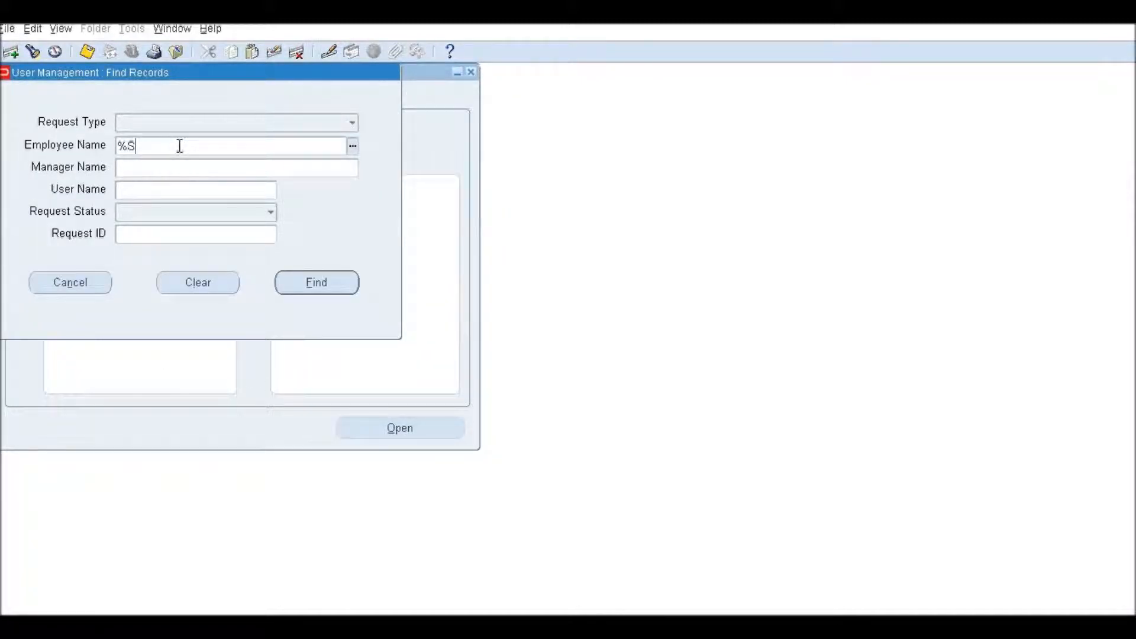
pyautogui.click(180, 146)
pyautogui.press('Tab')
pyautogui.click(310, 284)
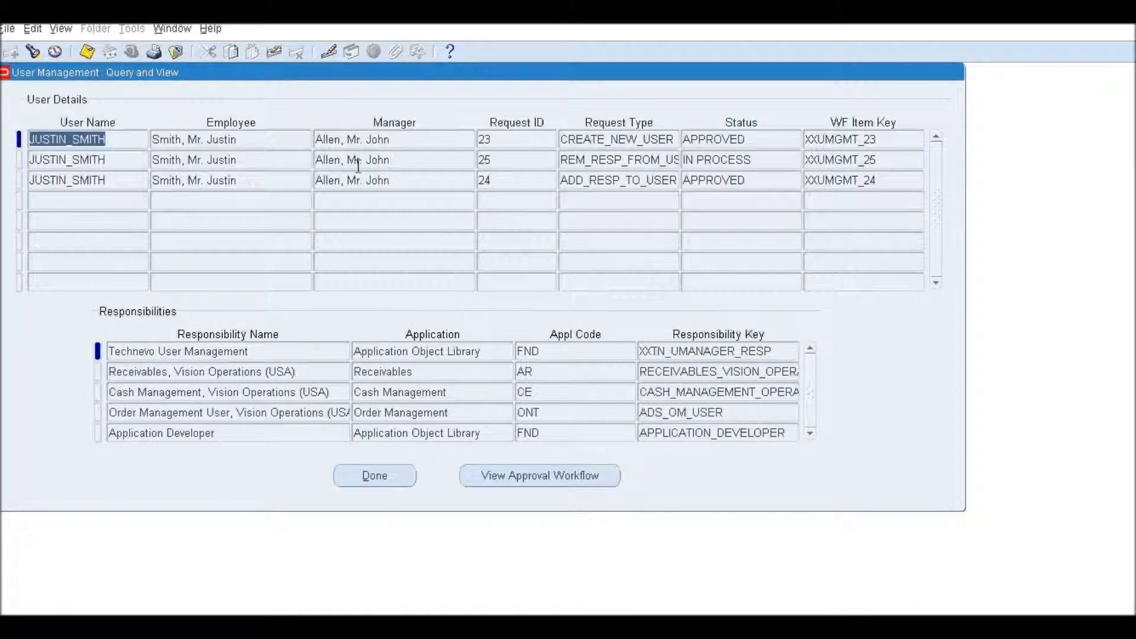
# Step: Inspect the REM_RESP_FROM_USER request's number, IN PROCESS status and Cash Management responsibility
pyautogui.click(278, 161)
pyautogui.click(498, 163)
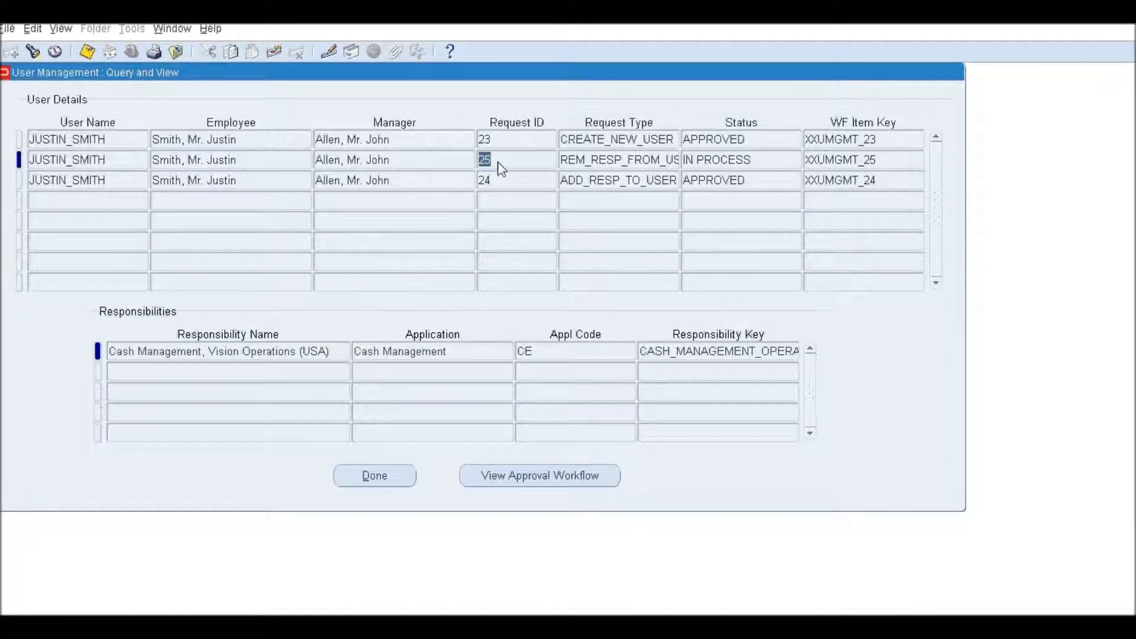
pyautogui.click(779, 161)
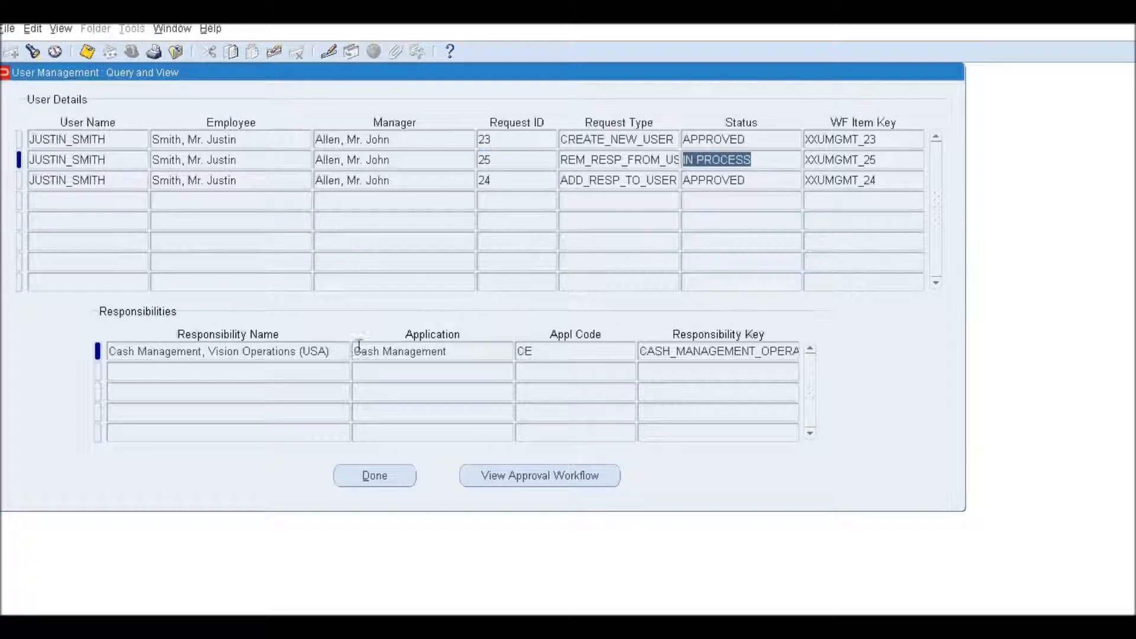
pyautogui.click(592, 160)
pyautogui.click(593, 160)
pyautogui.moveTo(592, 159); pyautogui.dragTo(698, 161)
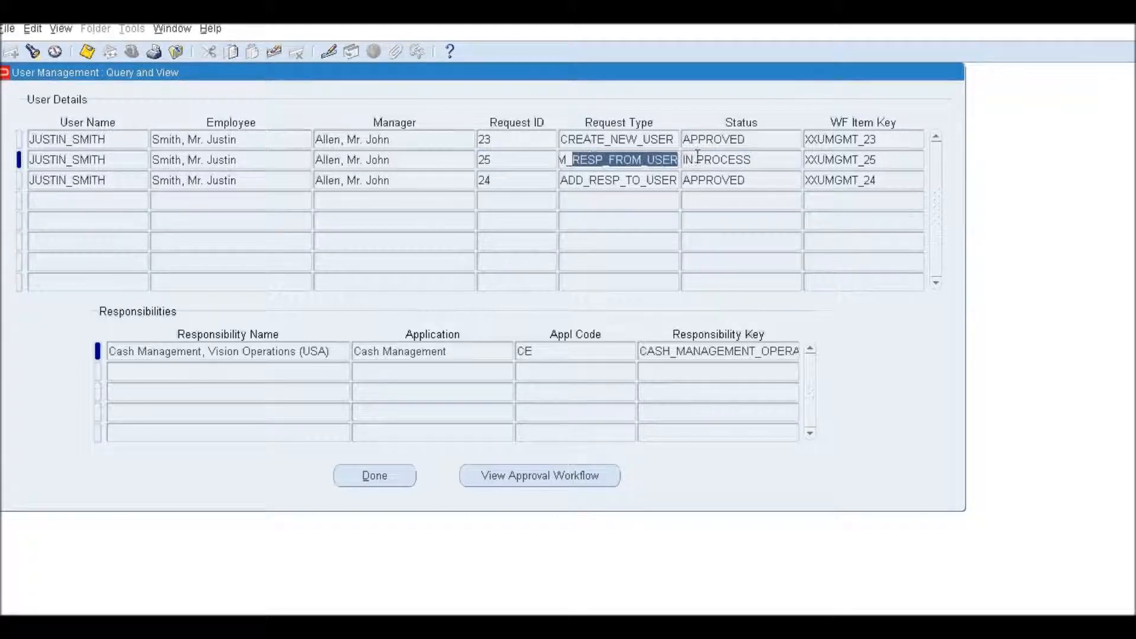
pyautogui.click(466, 353)
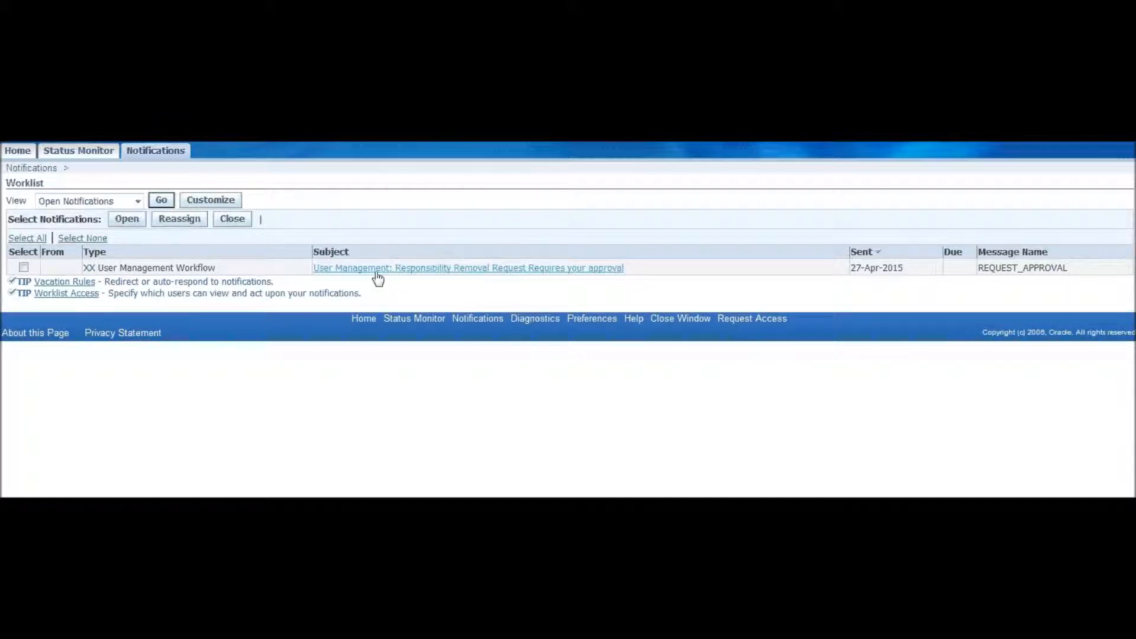
# Step: Open the Responsibility Removal Request notification, review its message, and approve it
pyautogui.click(419, 272)
pyautogui.moveTo(22, 250); pyautogui.dragTo(157, 269)
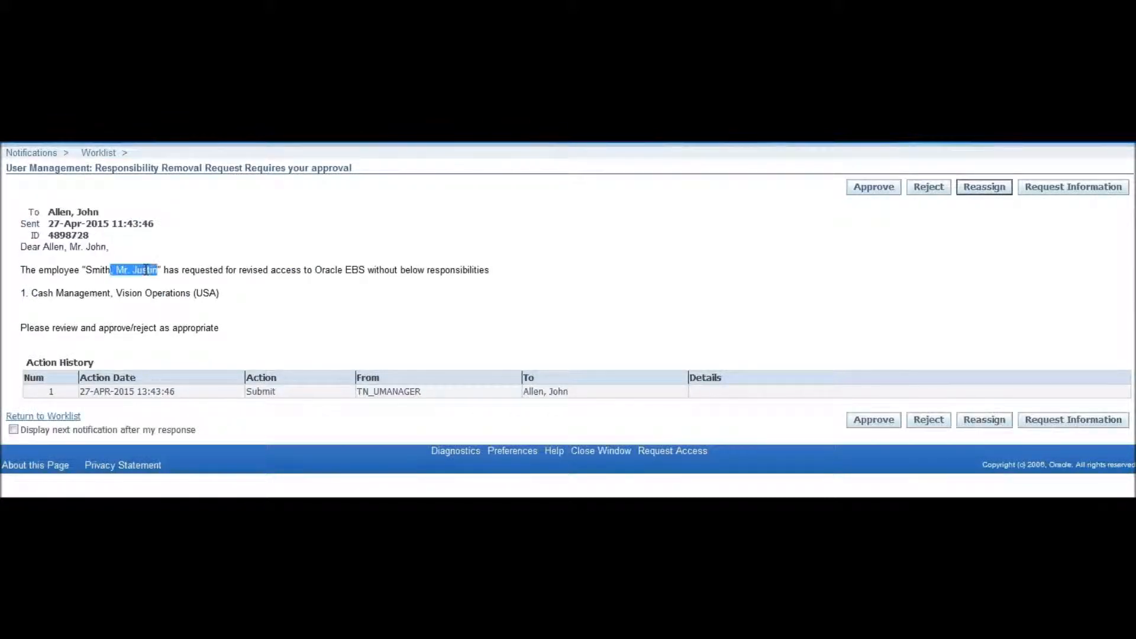
pyautogui.moveTo(271, 270); pyautogui.dragTo(490, 269)
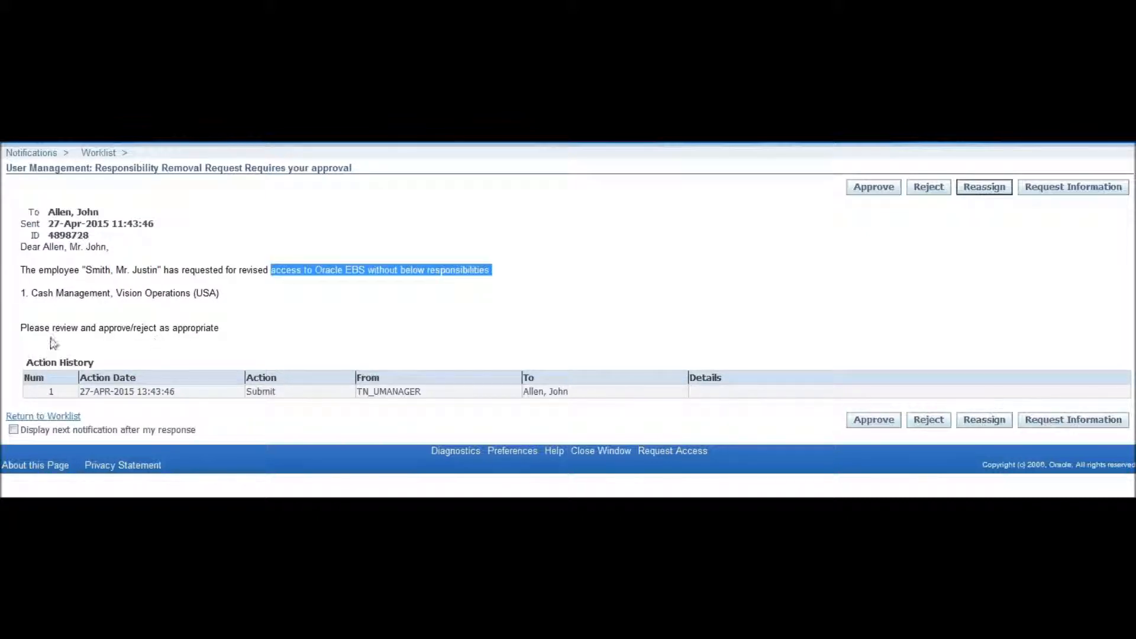
pyautogui.click(36, 325)
pyautogui.moveTo(21, 327); pyautogui.dragTo(131, 328)
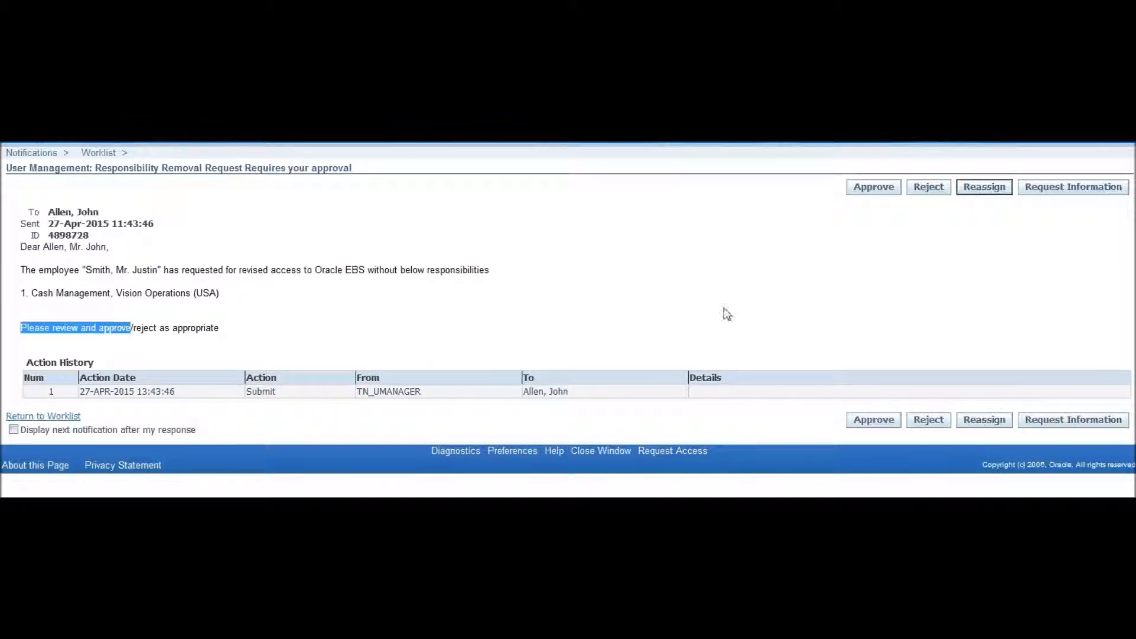
pyautogui.click(874, 190)
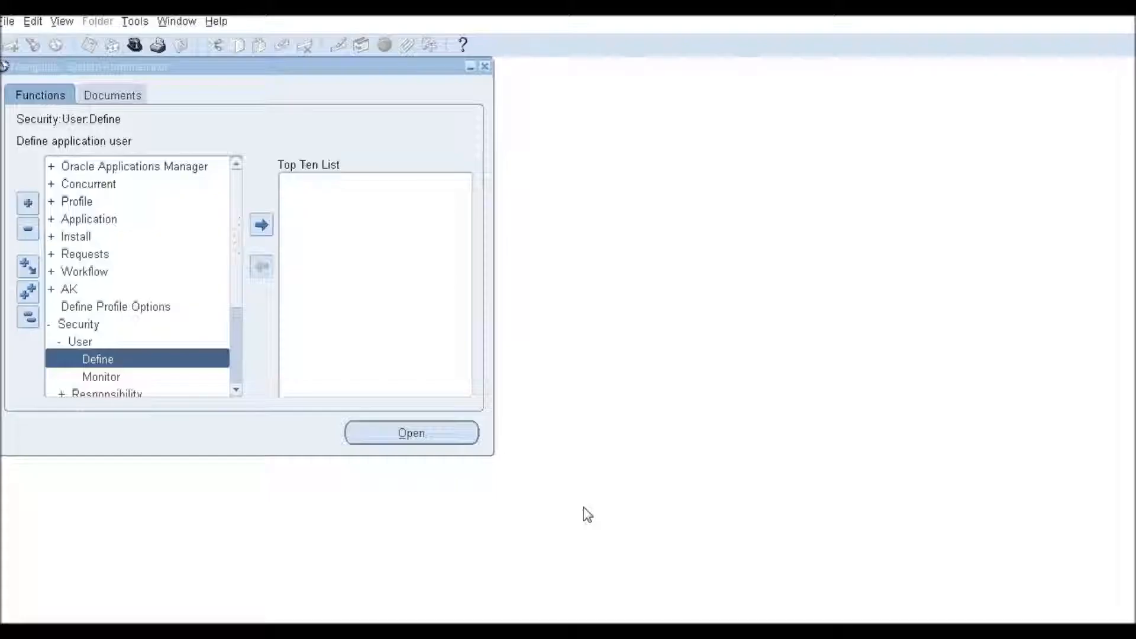
# Step: Open the Security User Define form and query the user's record
pyautogui.doubleClick(104, 360)
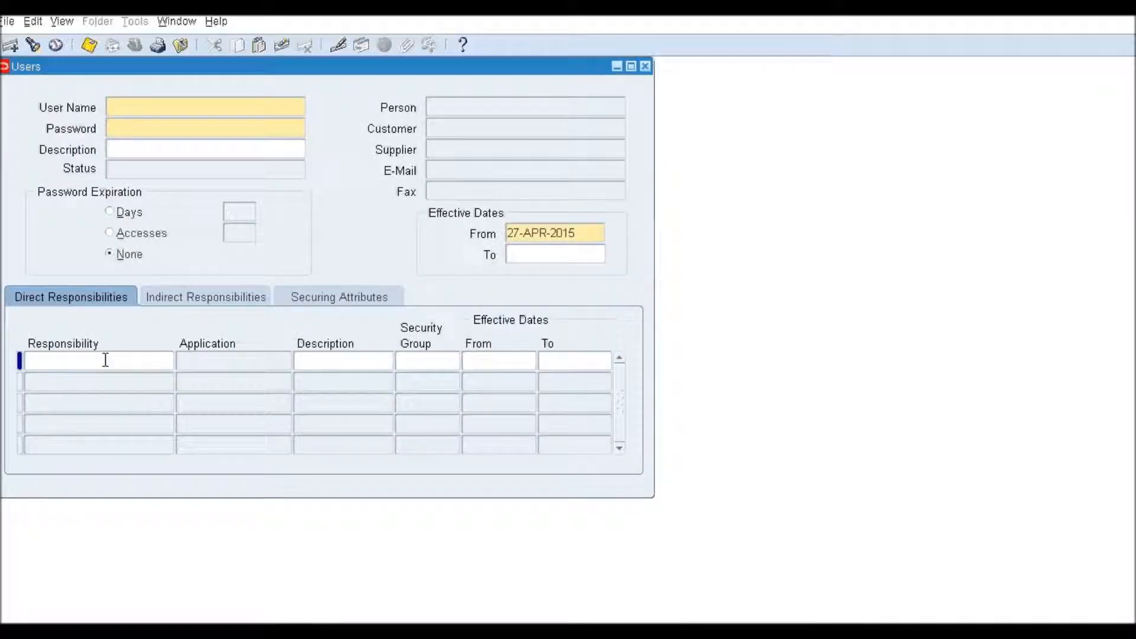
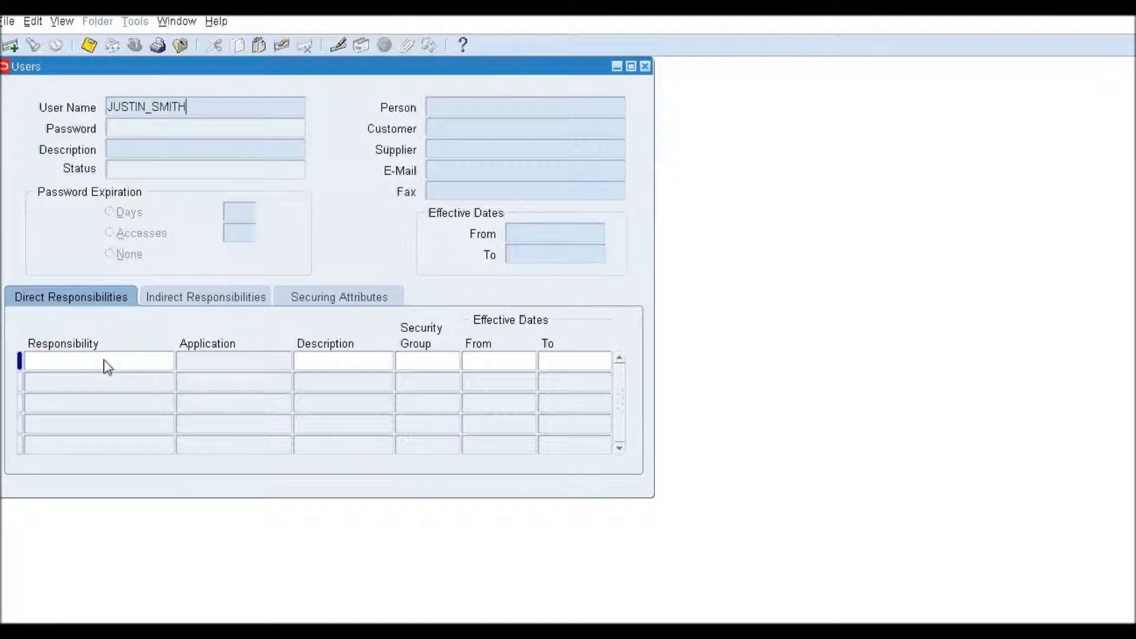
pyautogui.hotkey('ctrl', 'F11')
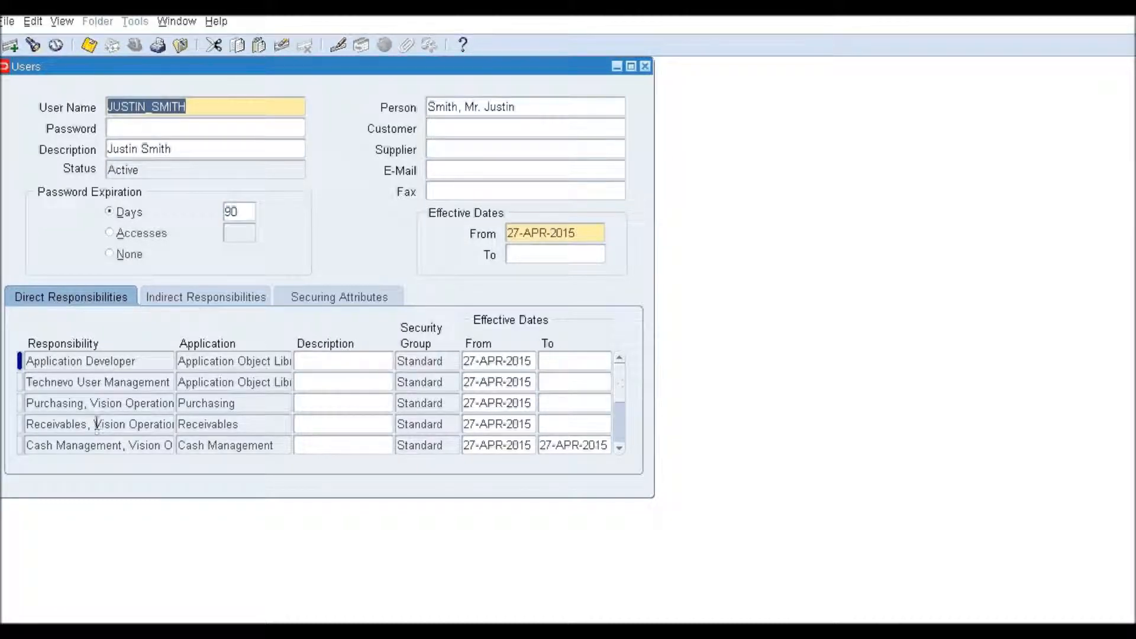
# Step: Check the Cash Management responsibility's full name and its 27-APR-2015 end date
pyautogui.click(94, 445)
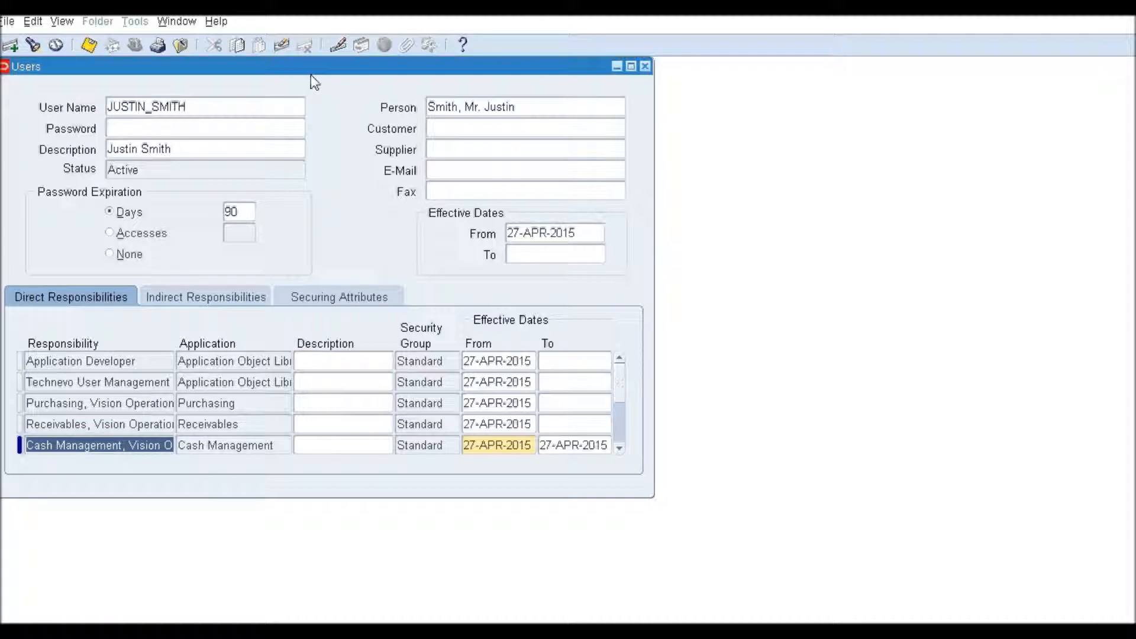
pyautogui.click(338, 45)
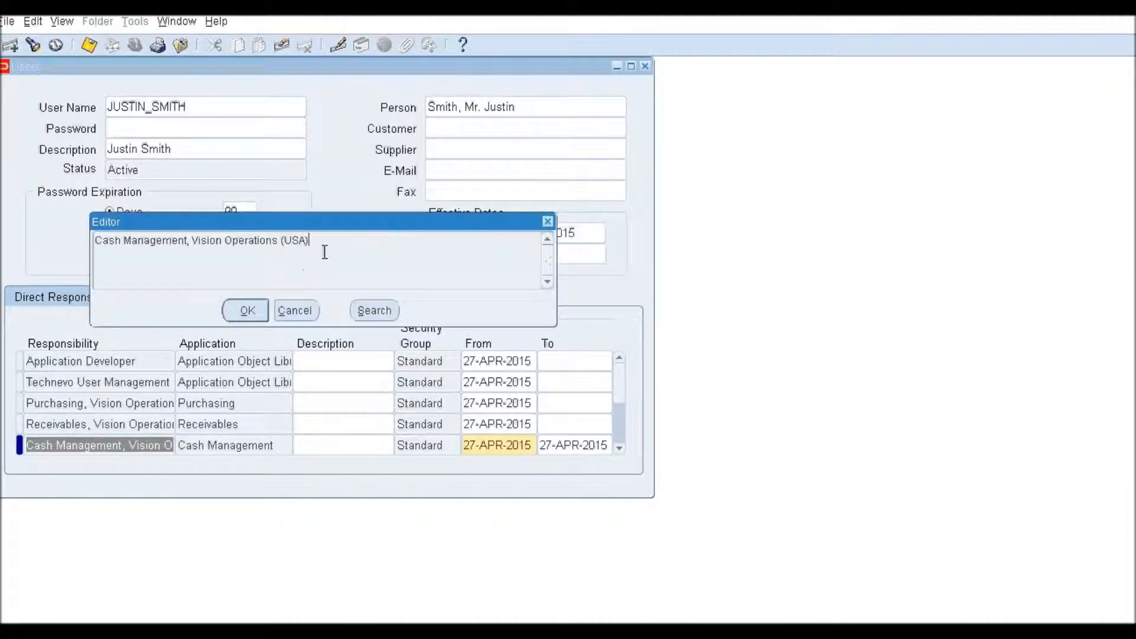
pyautogui.moveTo(325, 251); pyautogui.dragTo(96, 244)
pyautogui.click(280, 311)
pyautogui.click(580, 444)
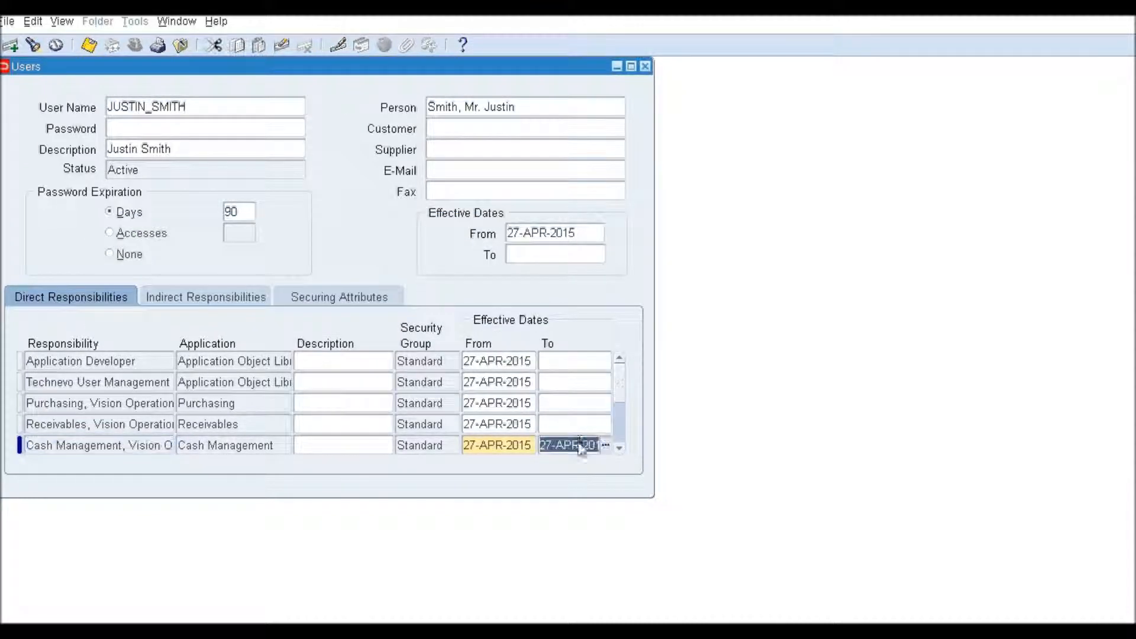
pyautogui.moveTo(553, 445); pyautogui.dragTo(639, 445)
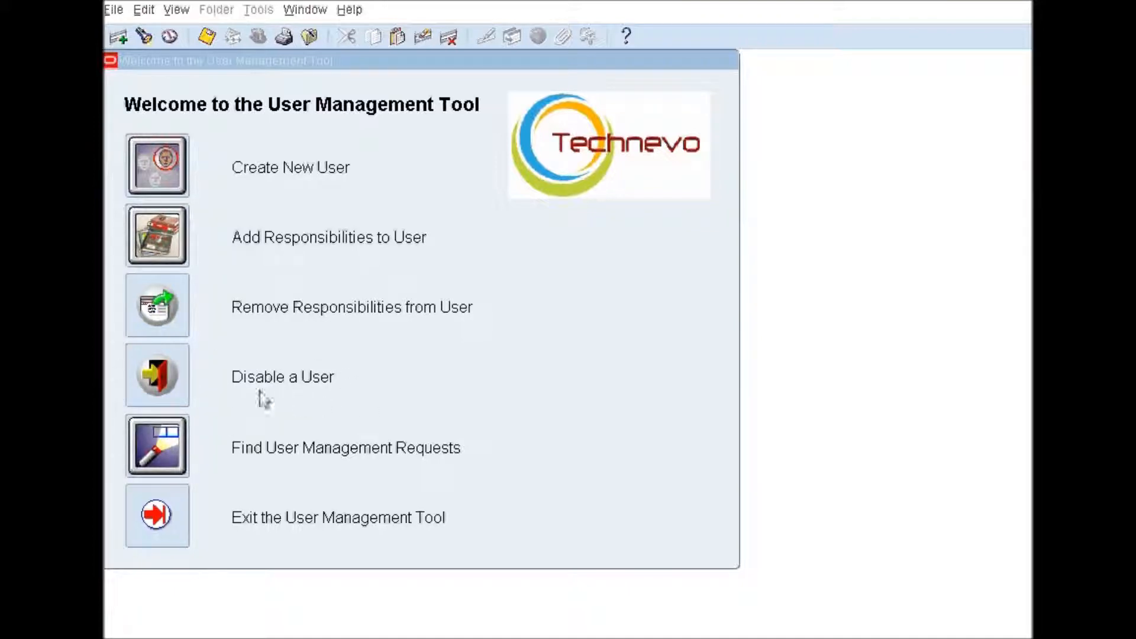
# Step: Create a Disable a User request for the user's account and submit it for manager approval
pyautogui.click(158, 379)
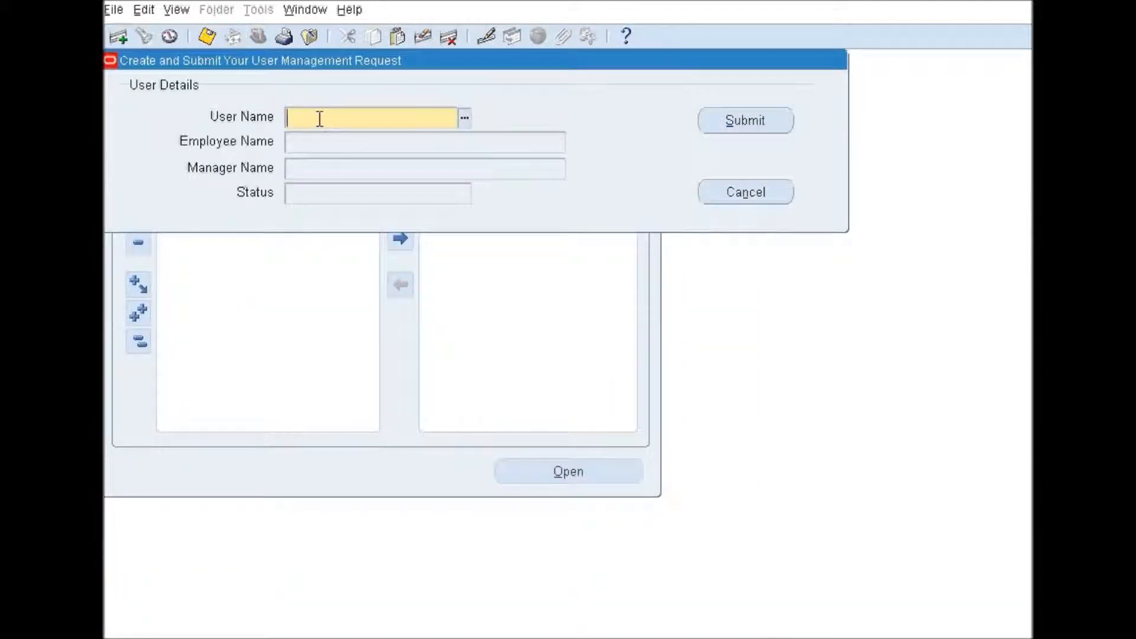
pyautogui.press('Tab')
pyautogui.click(416, 149)
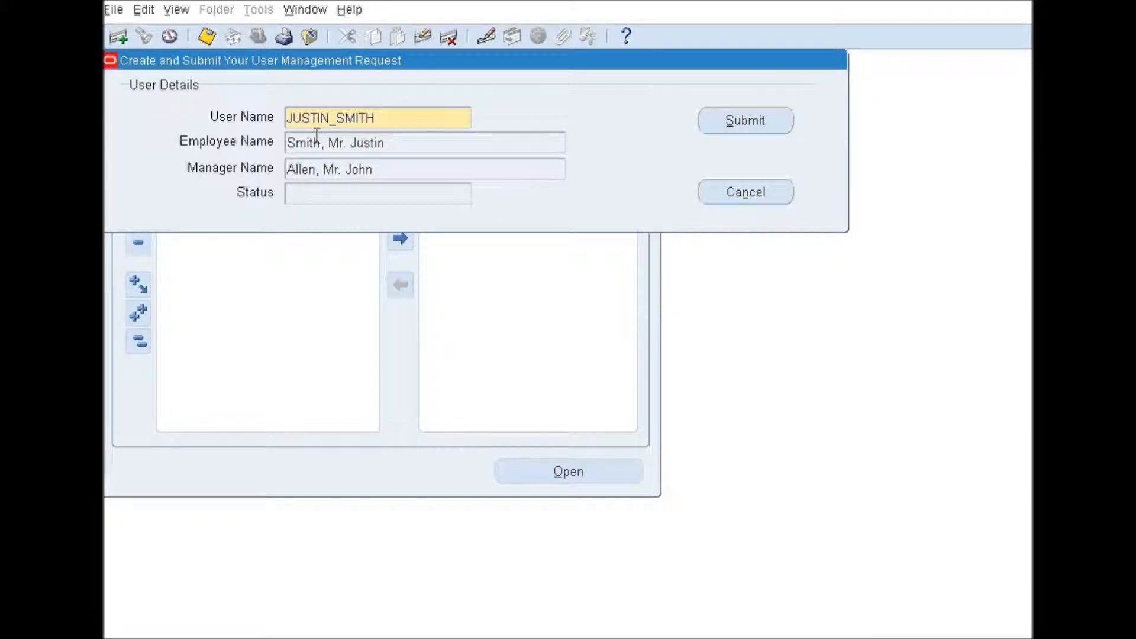
pyautogui.doubleClick(389, 114)
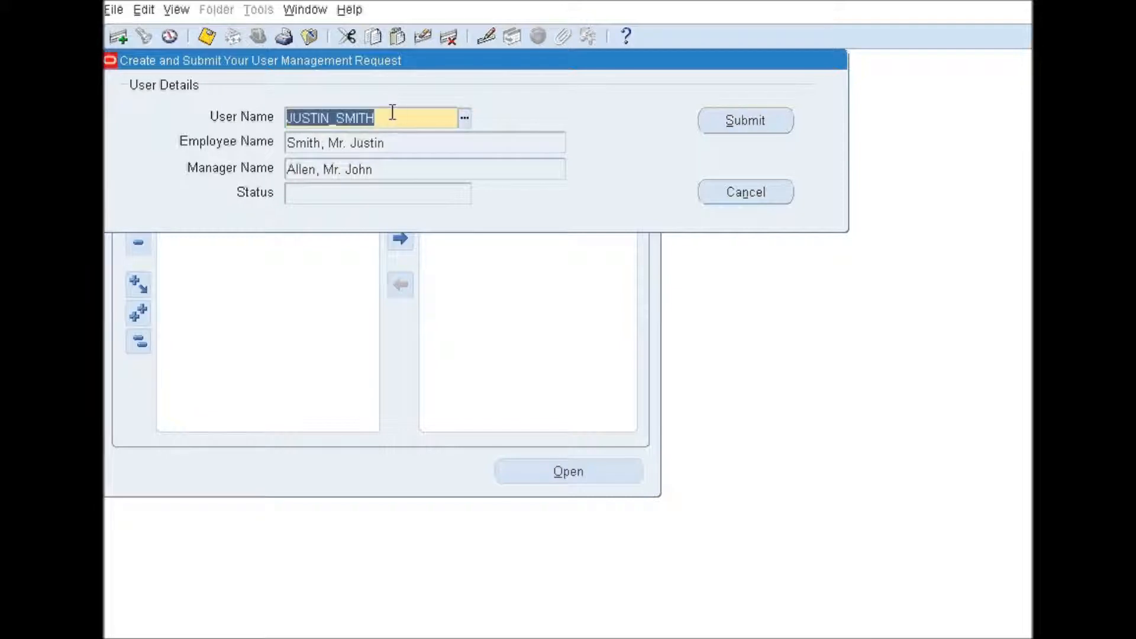
pyautogui.click(745, 121)
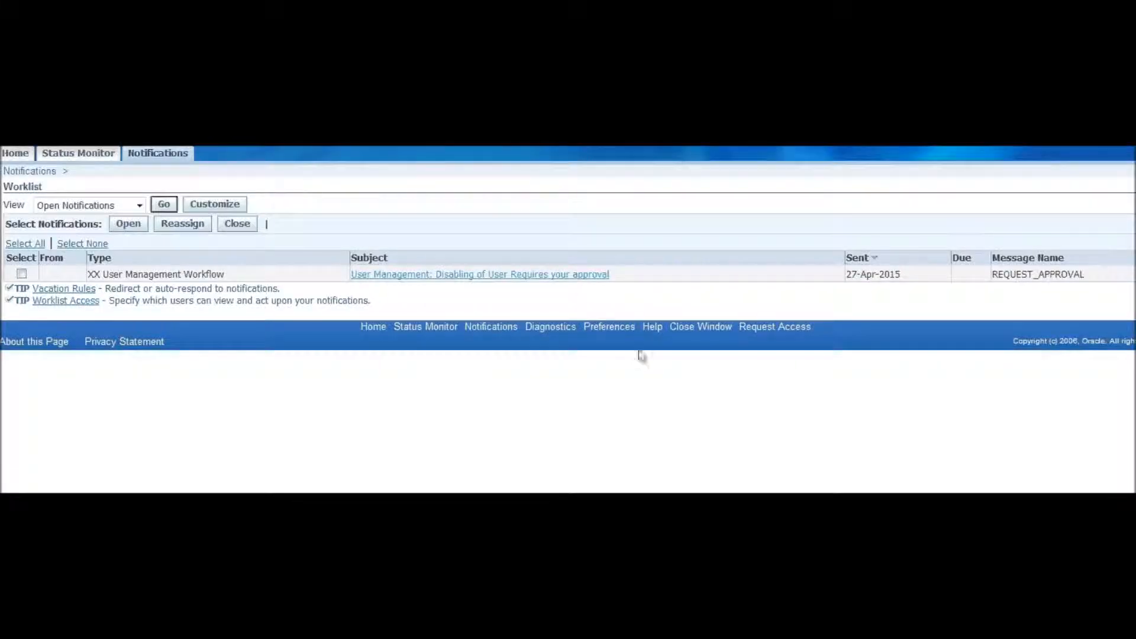
# Step: Open the 'Disabling of User Requires your approval' notification and approve it
pyautogui.click(289, 318)
pyautogui.click(592, 275)
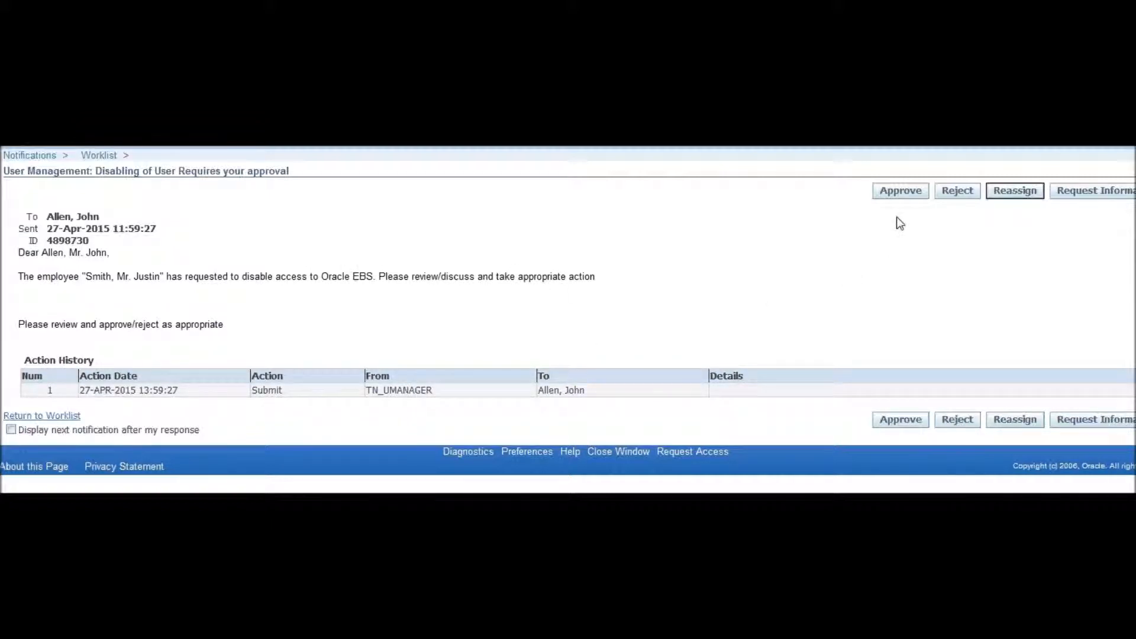
pyautogui.click(912, 196)
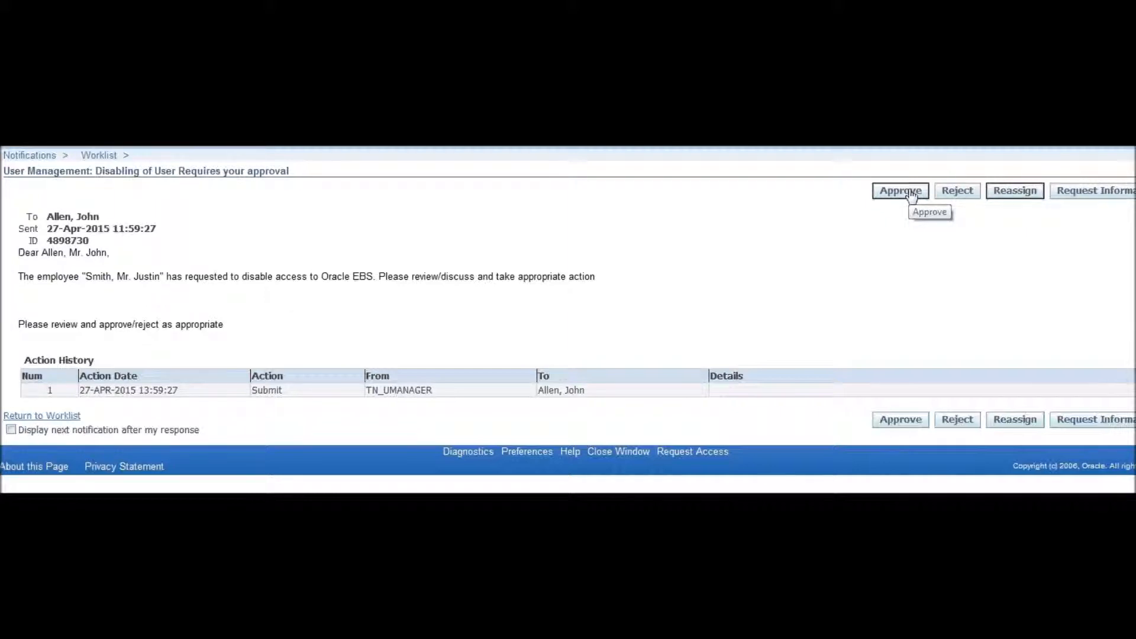
pyautogui.click(912, 196)
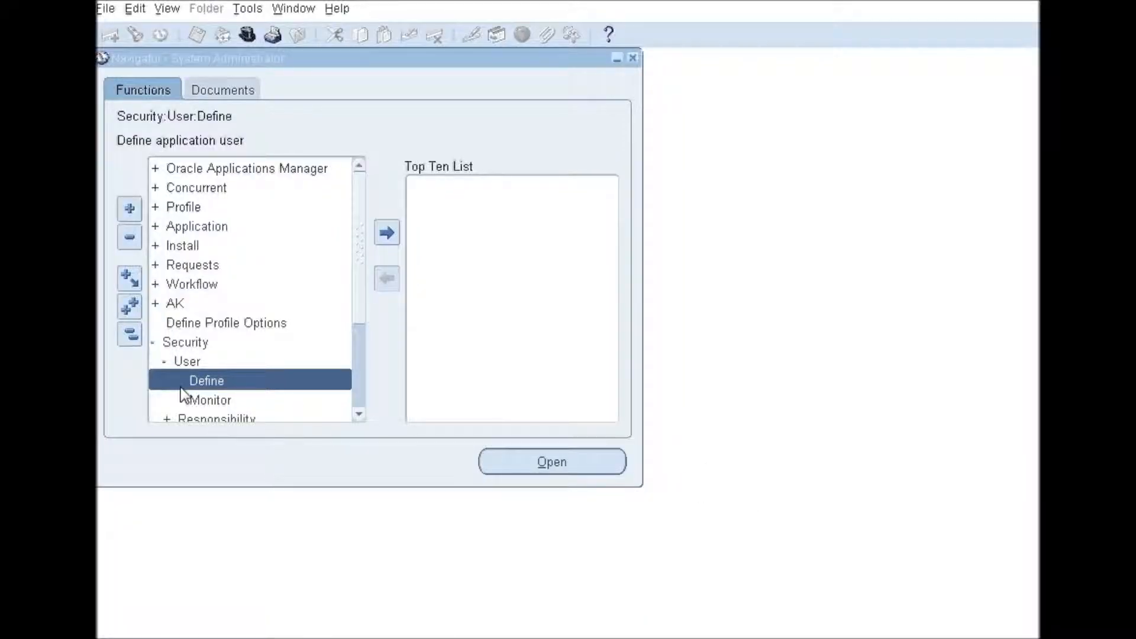
# Step: Query the user in the Users form and verify Status Inactive with end date 27-APR-2015
pyautogui.doubleClick(211, 385)
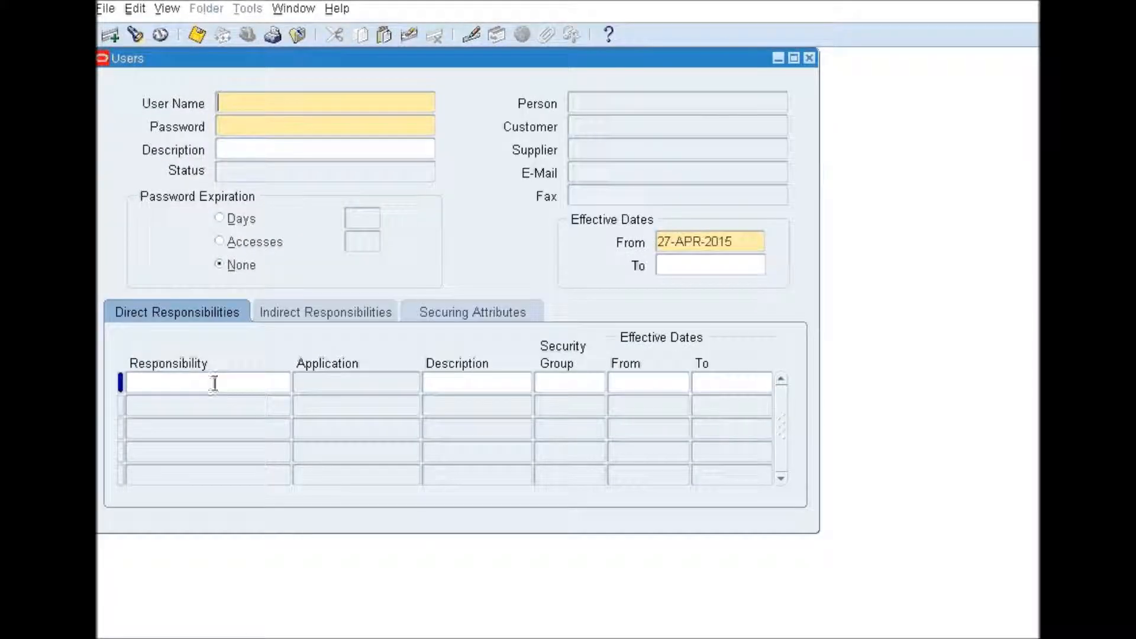
pyautogui.press('F11')
pyautogui.hotkey('ctrl', 'F11')
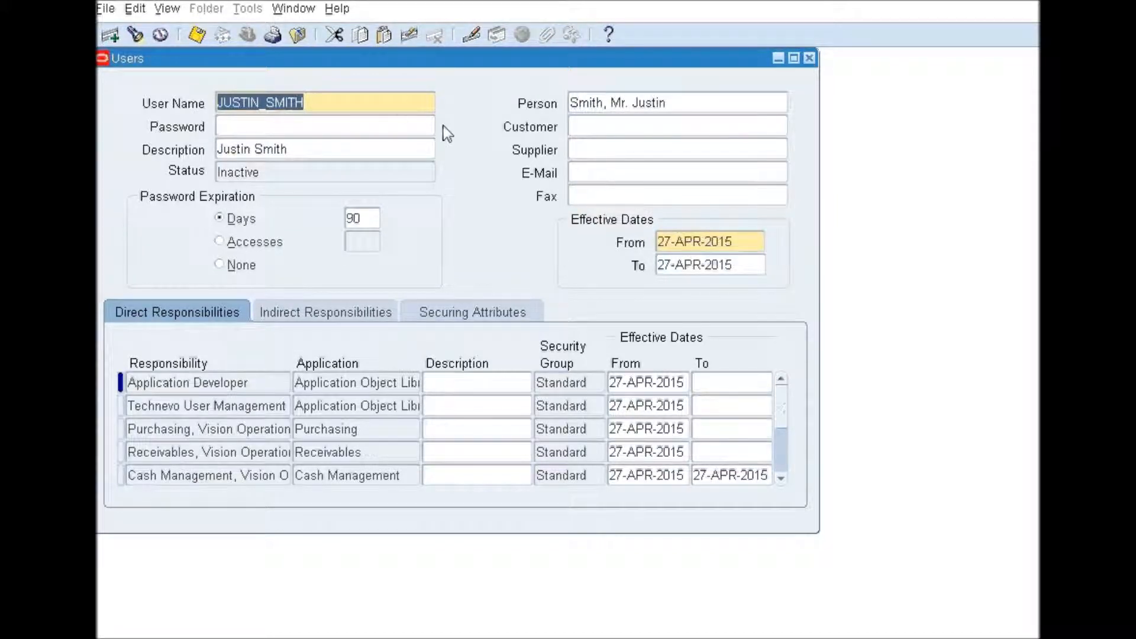
pyautogui.click(290, 173)
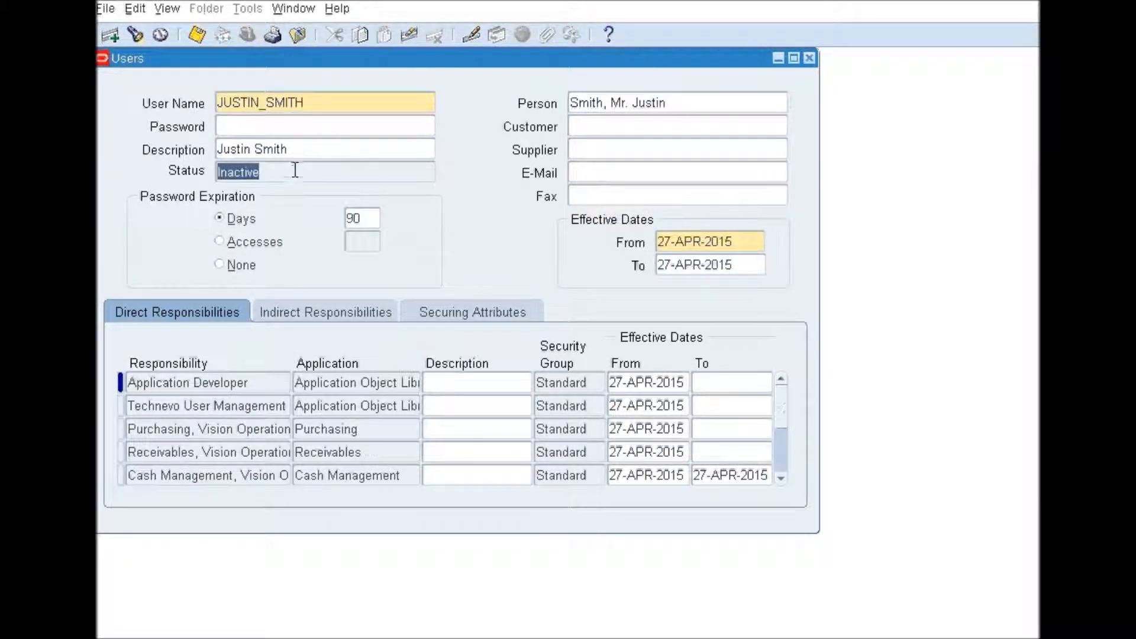
pyautogui.click(742, 264)
pyautogui.moveTo(743, 264); pyautogui.dragTo(624, 260)
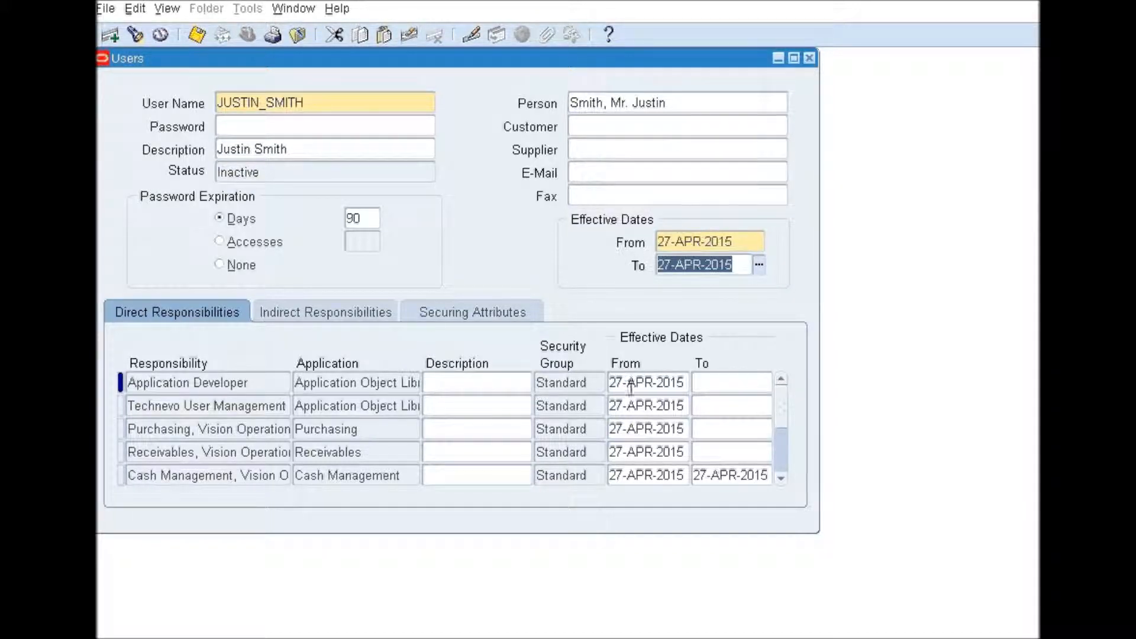